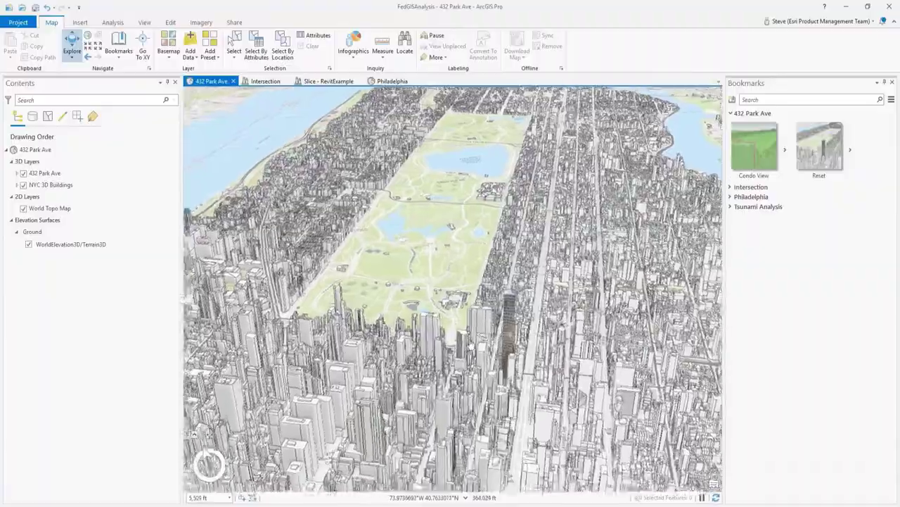
- Zoom to the 432 Park Ave tower and set the scene to the Condo View bookmark
scroll(508, 343, up, 3)
middle_drag(508, 343, 492, 336)
scroll(482, 334, up, 5)
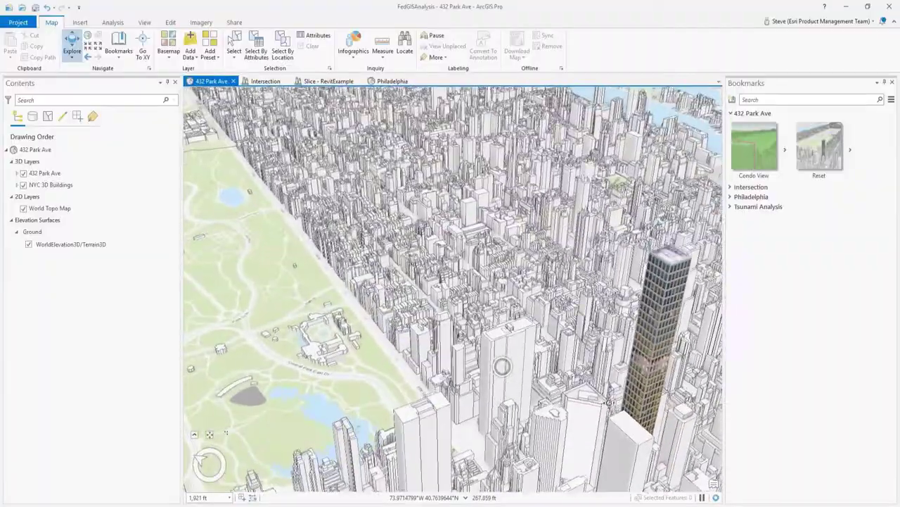
middle_drag(502, 366, 512, 344)
scroll(564, 292, up, 5)
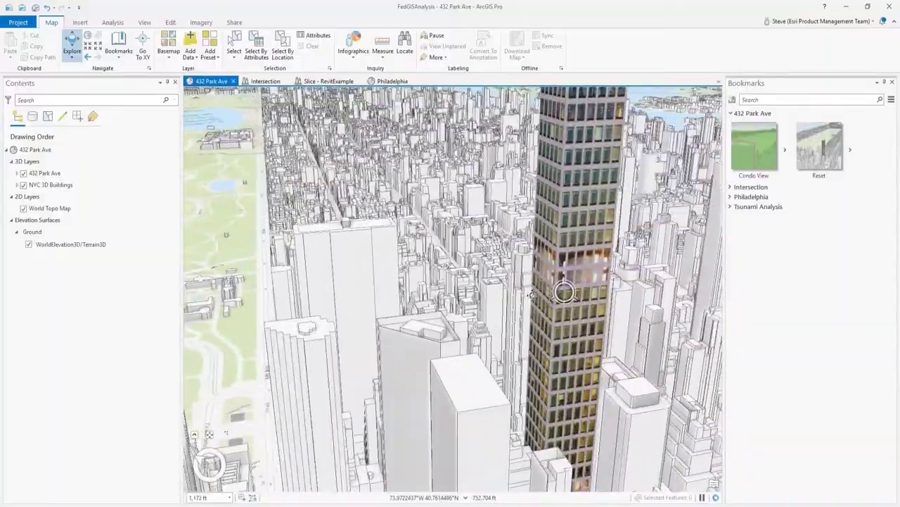
drag(532, 295, 564, 268)
click(756, 150)
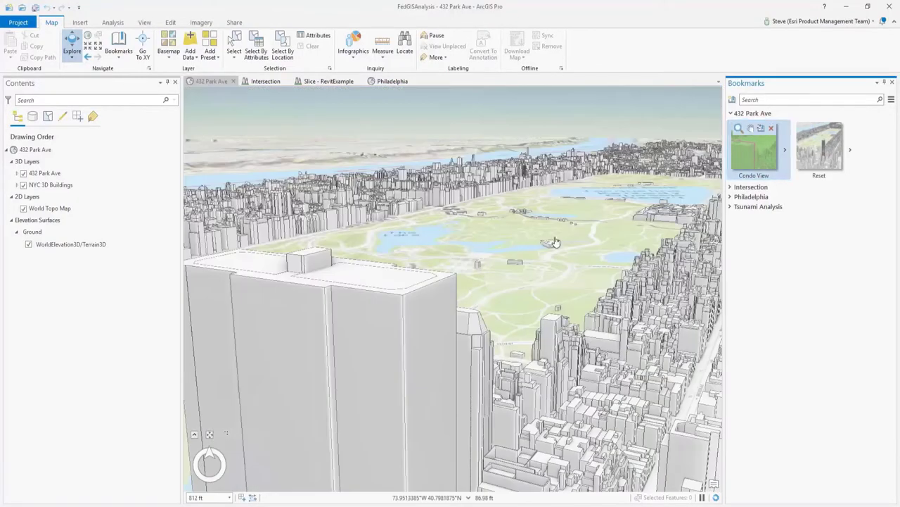
scroll(508, 305, up, 3)
middle_drag(492, 305, 458, 316)
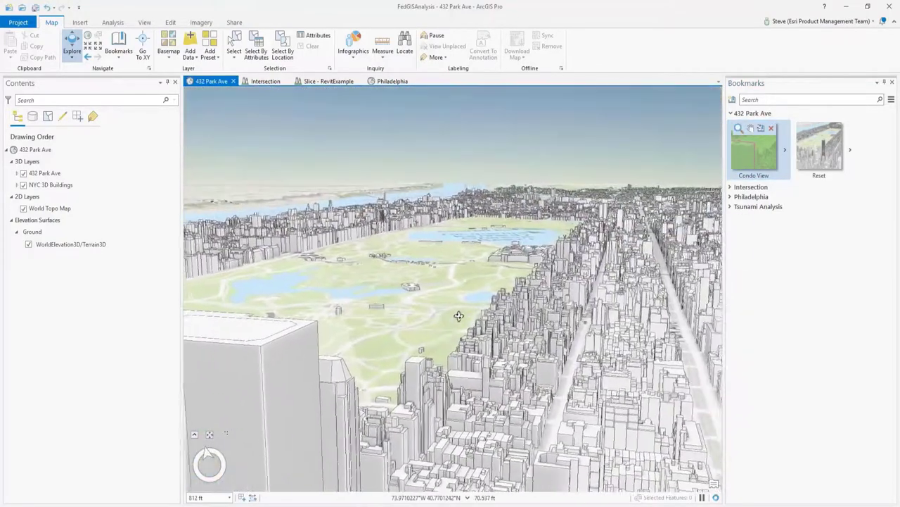
double_click(750, 159)
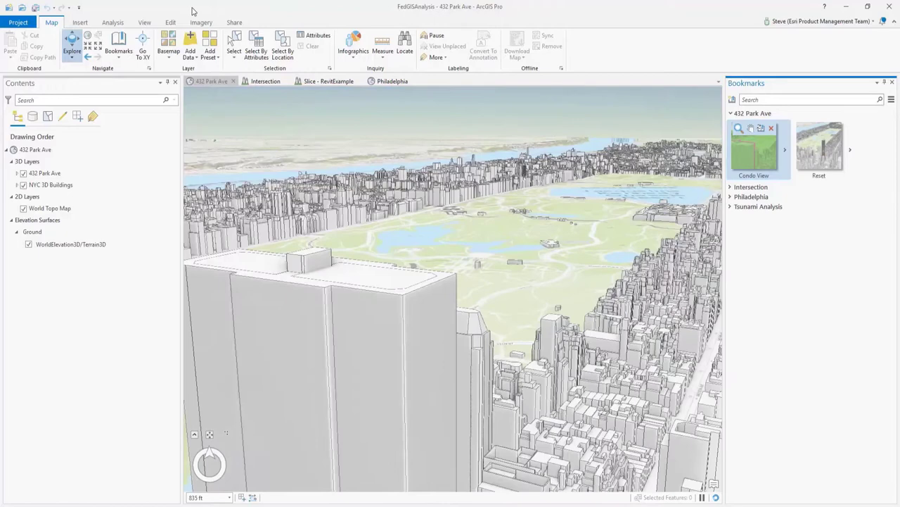
- Create an interactive viewshed using the current camera position as the observer
click(113, 22)
click(619, 54)
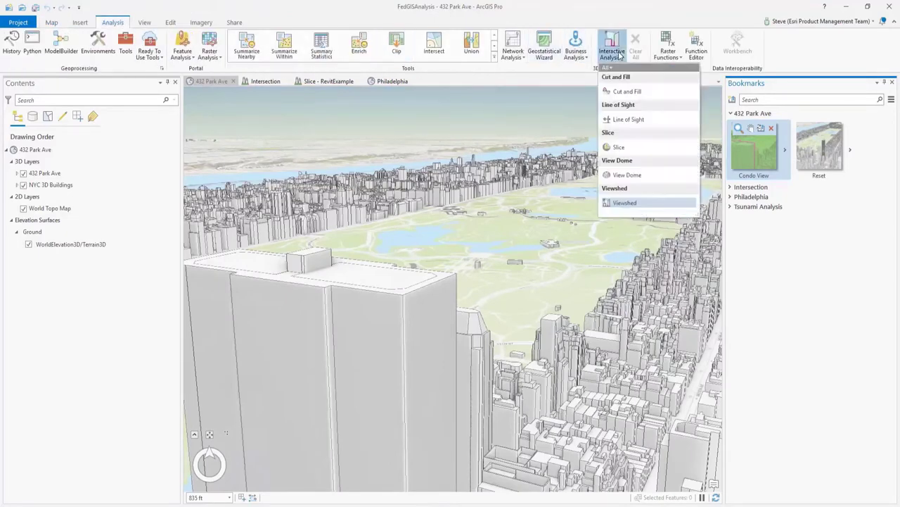
click(625, 202)
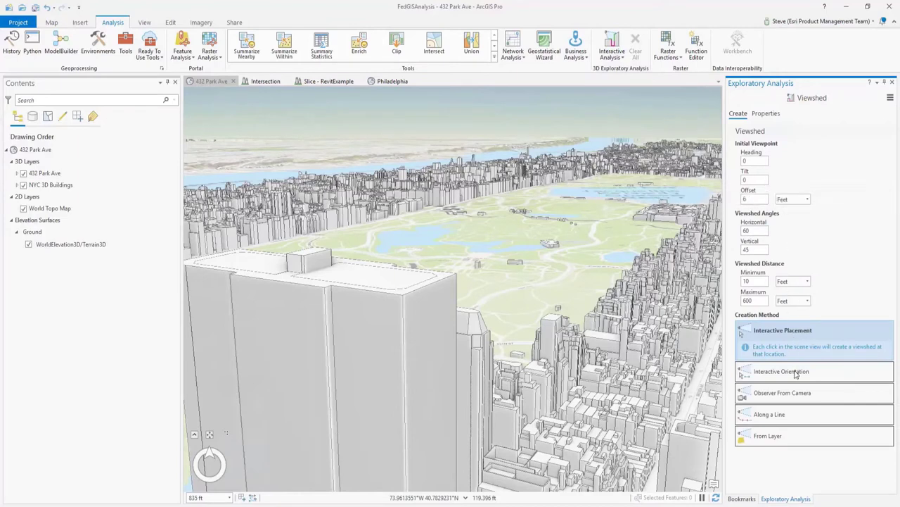
click(798, 394)
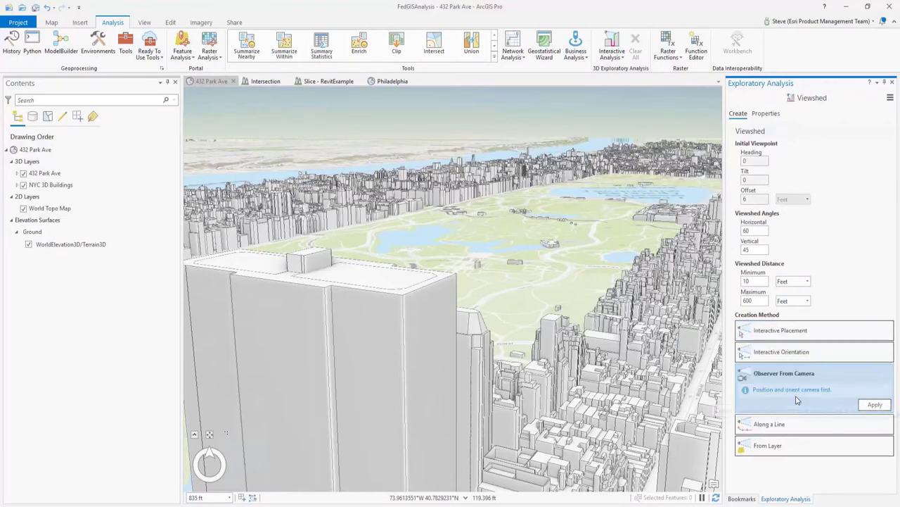
click(875, 405)
- Select the camera-based viewshed and set its maximum distance to 16000 feet
click(767, 114)
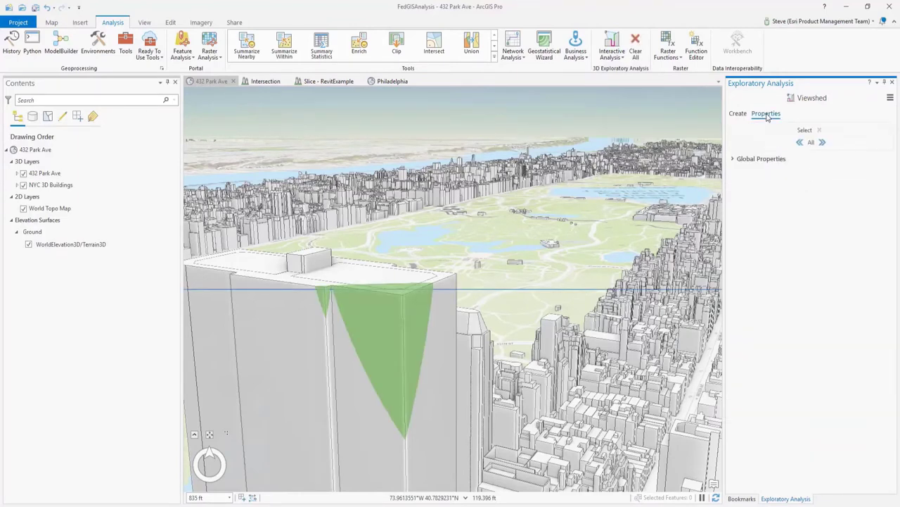
click(812, 143)
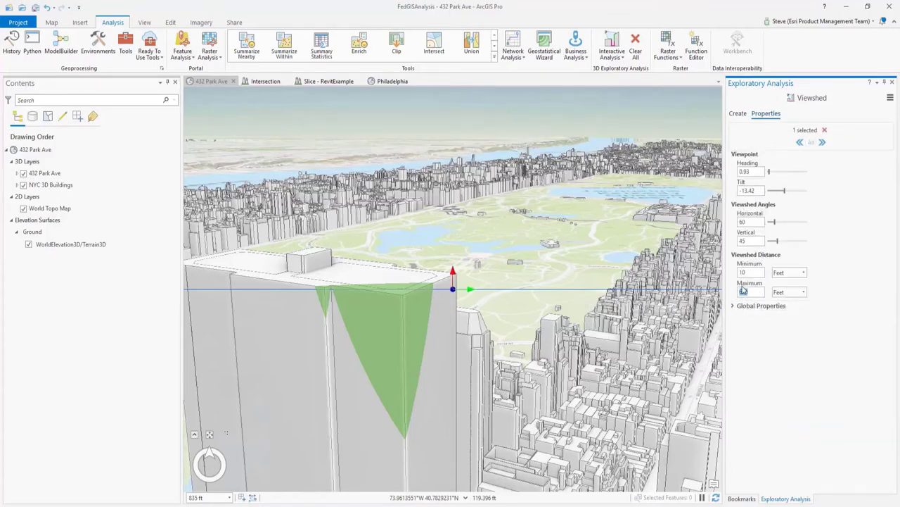
text(10000)
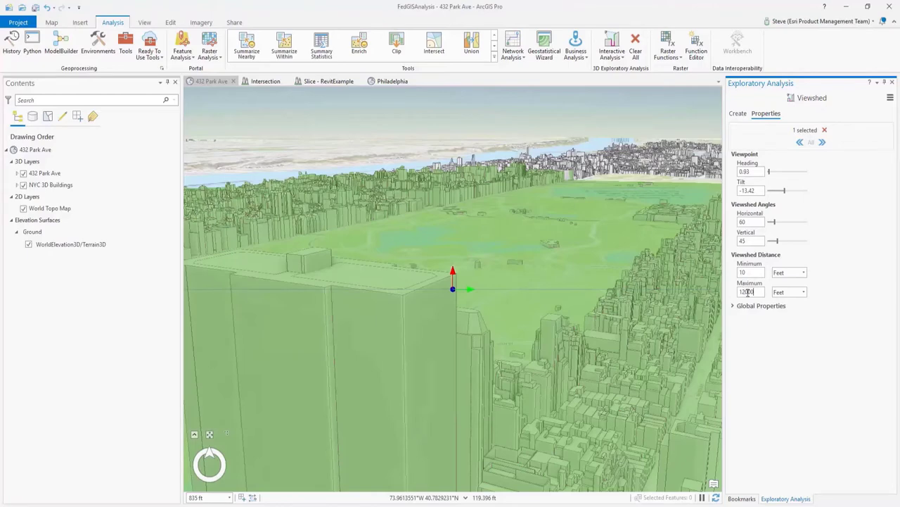
text(16000)
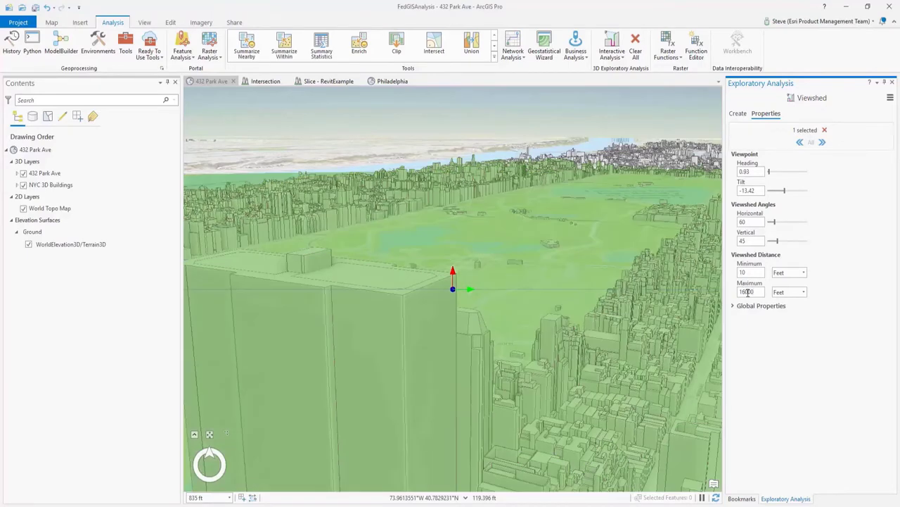
- Examine the viewshed's visible and hidden areas across the park and surrounding city from above
click(51, 23)
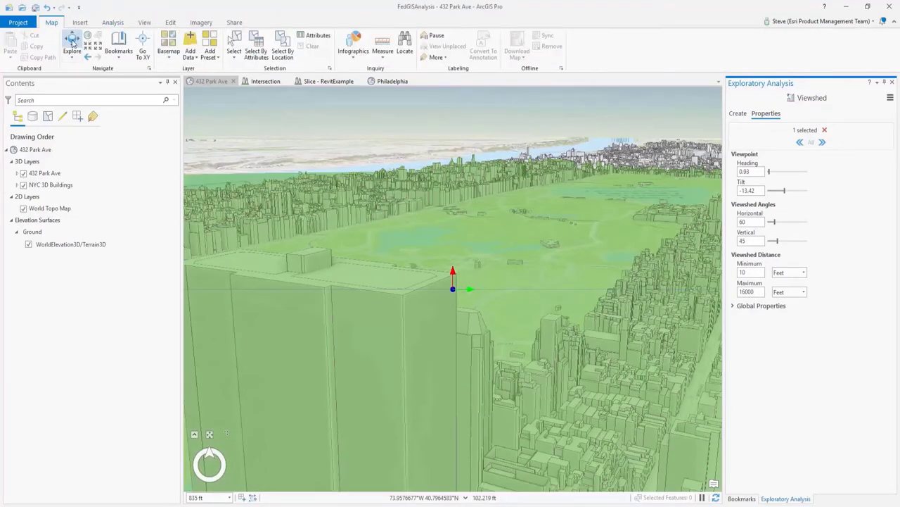
scroll(517, 275, up, 5)
scroll(548, 302, down, 5)
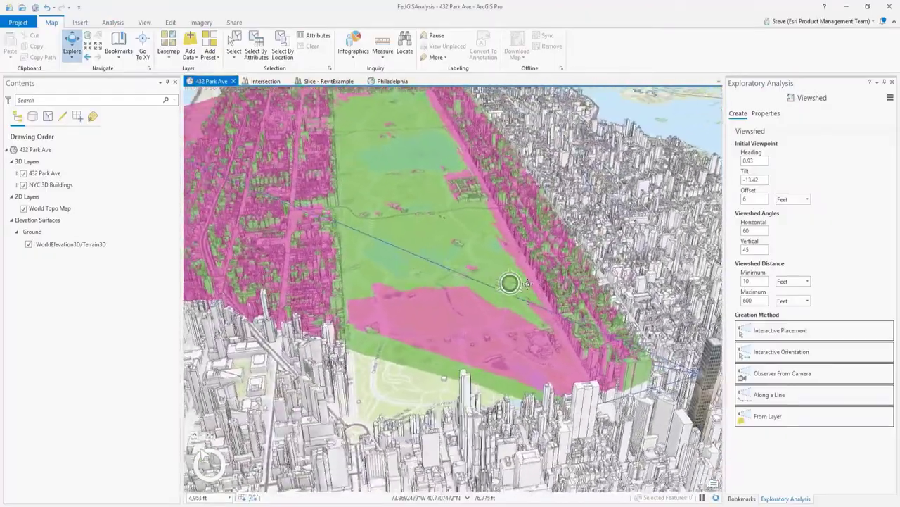
drag(528, 284, 481, 314)
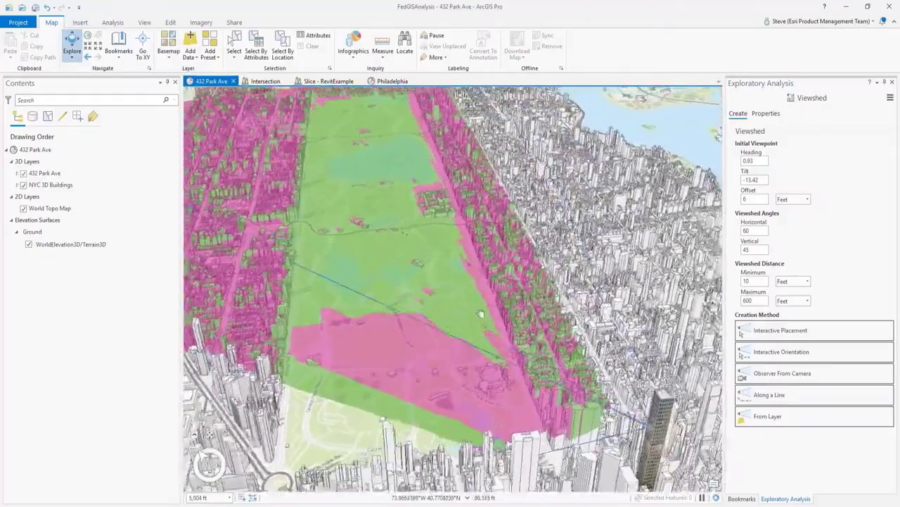
mouse_move(480, 314)
middle_down()
mouse_move(466, 290)
mouse_move(363, 294)
mouse_move(396, 346)
mouse_move(489, 327)
middle_up()
scroll(417, 322, down, 3)
middle_drag(427, 325, 434, 338)
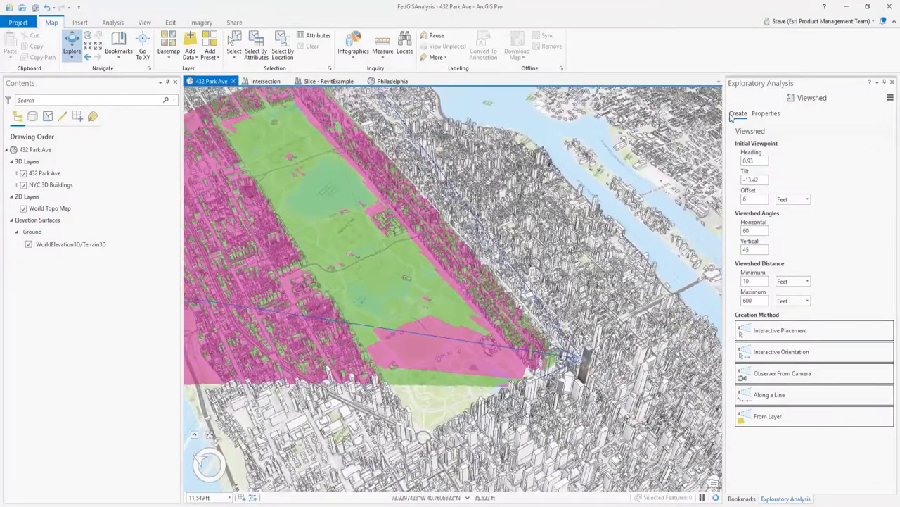
- Show the global viewshed properties, select the viewshed and widen its horizontal angle to 110 degrees
click(767, 114)
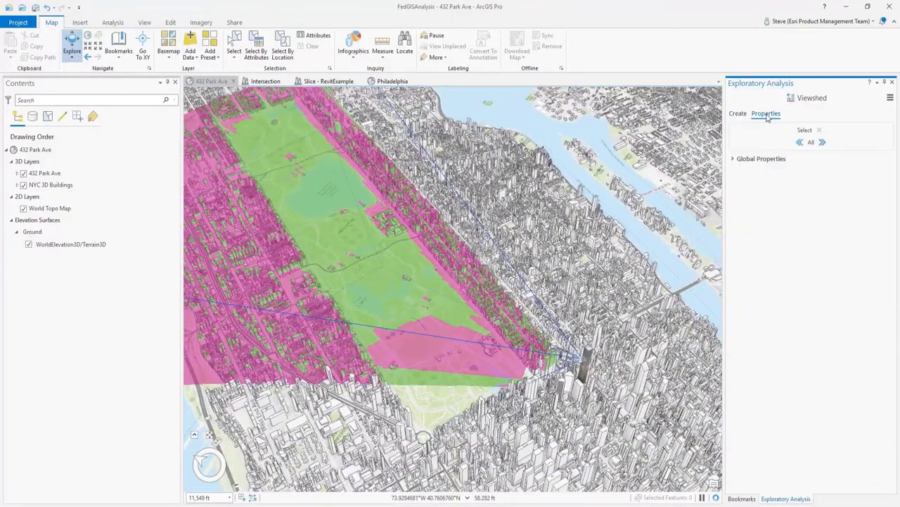
click(761, 159)
click(811, 142)
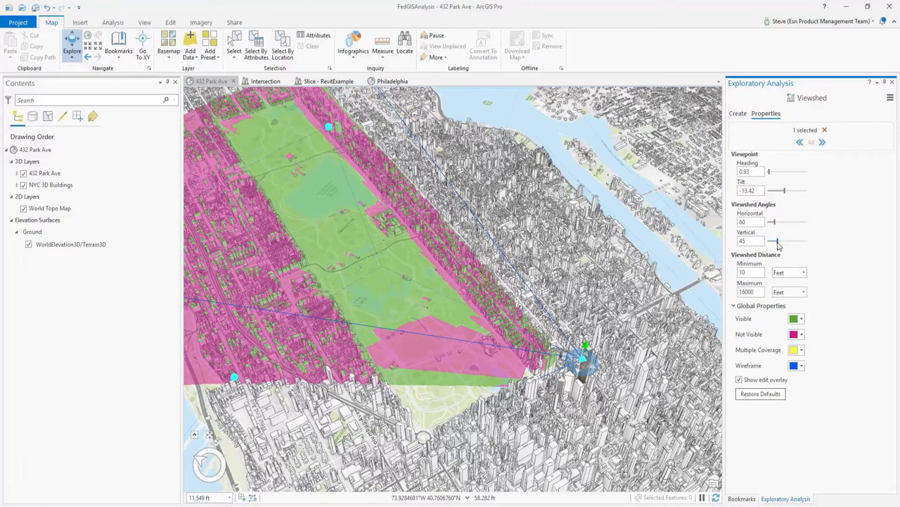
drag(772, 222, 780, 223)
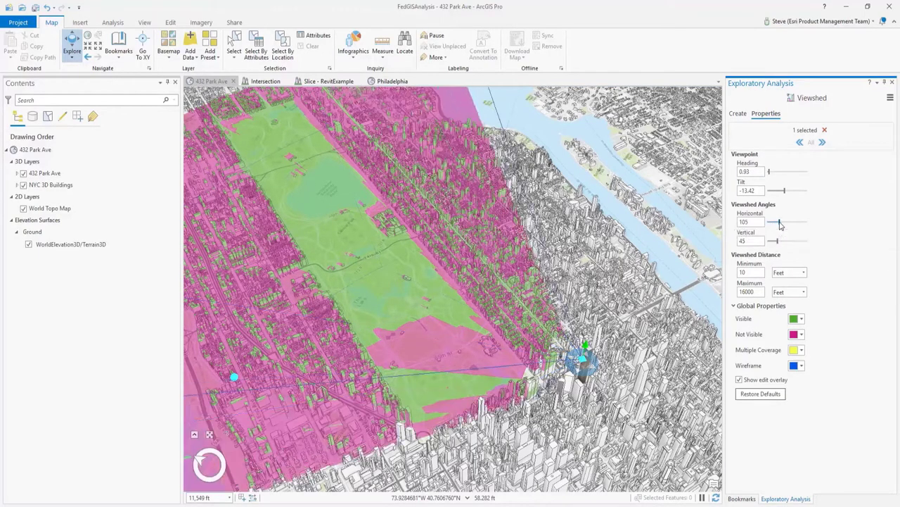
- Inspect the widened viewshed from the park side facing the tower, and clear all exploratory analysis from the scene
middle_drag(408, 307, 544, 333)
scroll(544, 332, up, 3)
scroll(442, 275, up, 5)
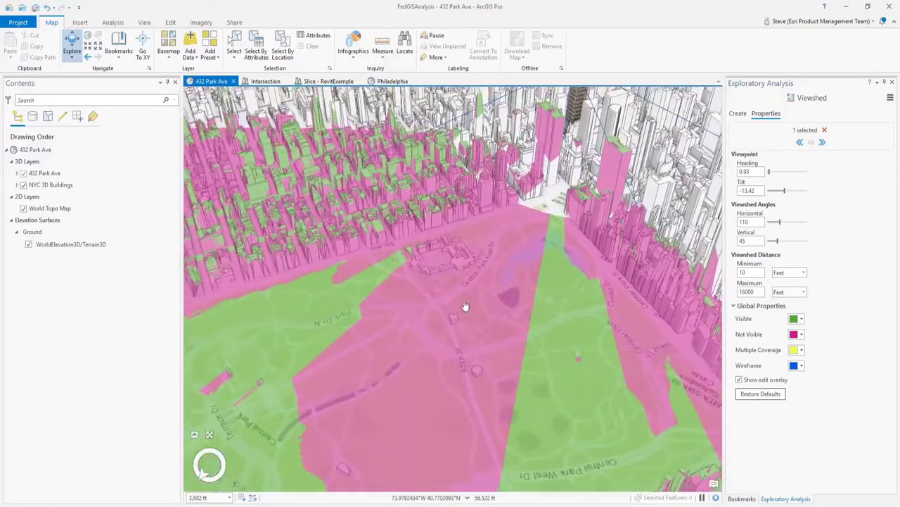
scroll(478, 328, down, 5)
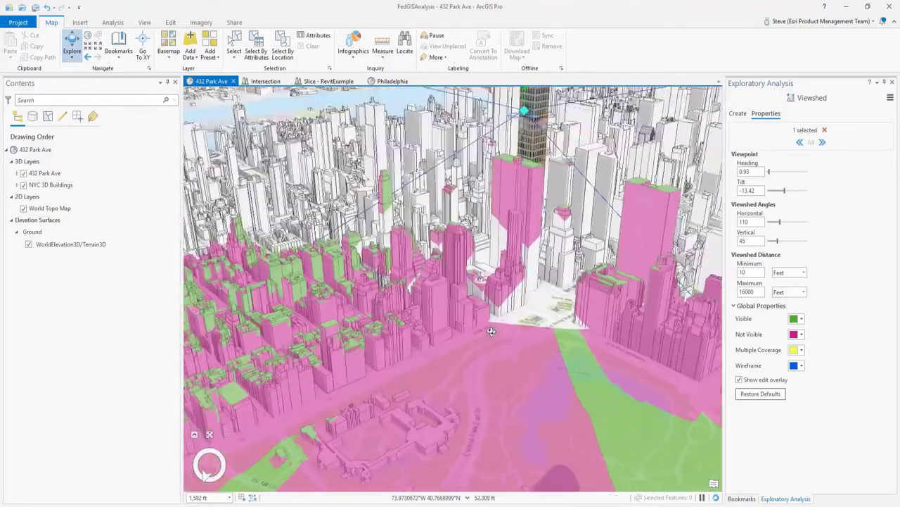
scroll(484, 344, down, 3)
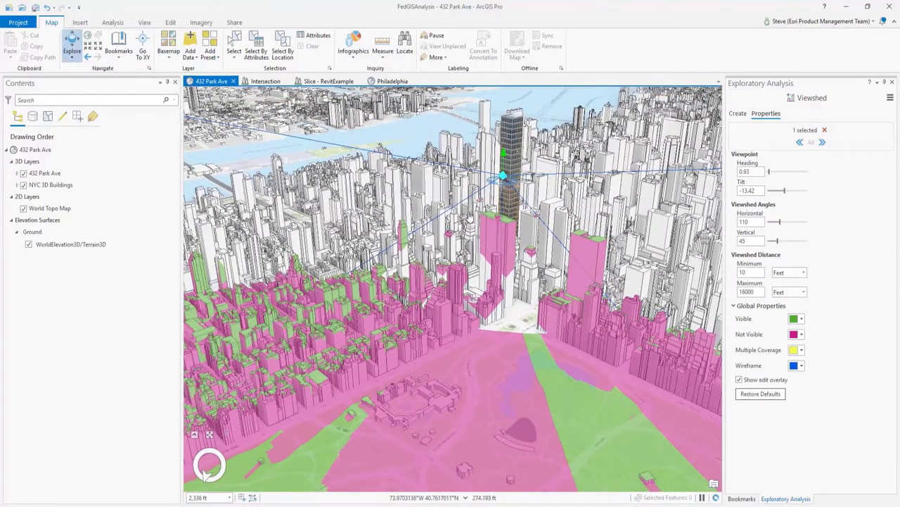
click(114, 23)
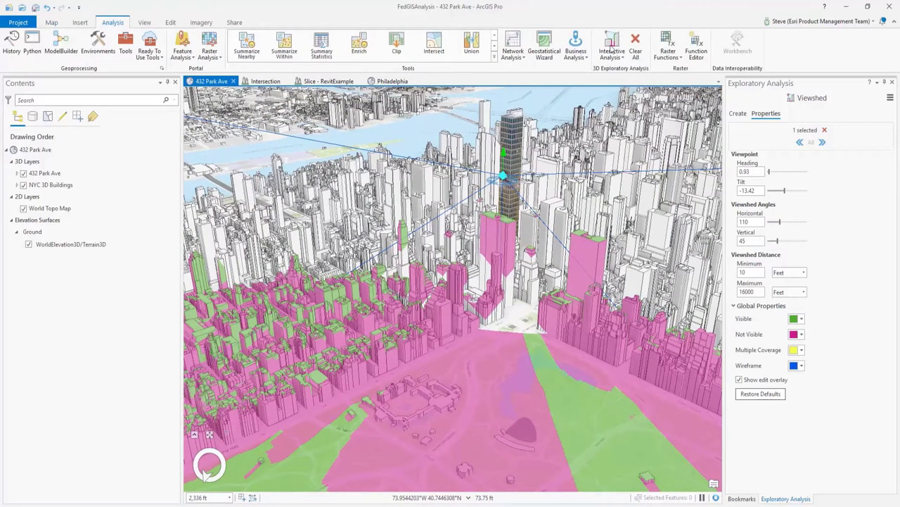
click(636, 43)
- Switch to the Intersection scene, hide the StreetswithRedevelopmentModel layer and show the StreetReplace layer
click(265, 81)
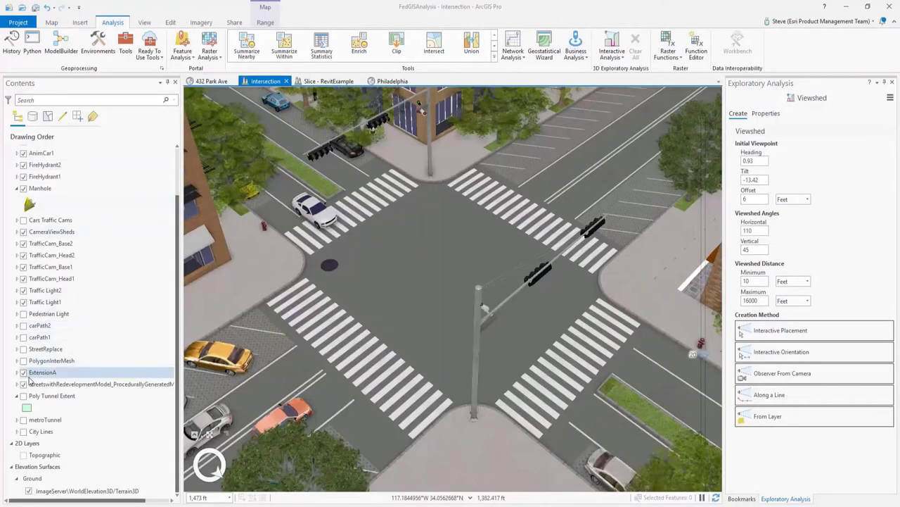
mouse_move(426, 288)
middle_down()
mouse_move(444, 288)
mouse_move(400, 295)
mouse_move(396, 275)
mouse_move(425, 286)
middle_up()
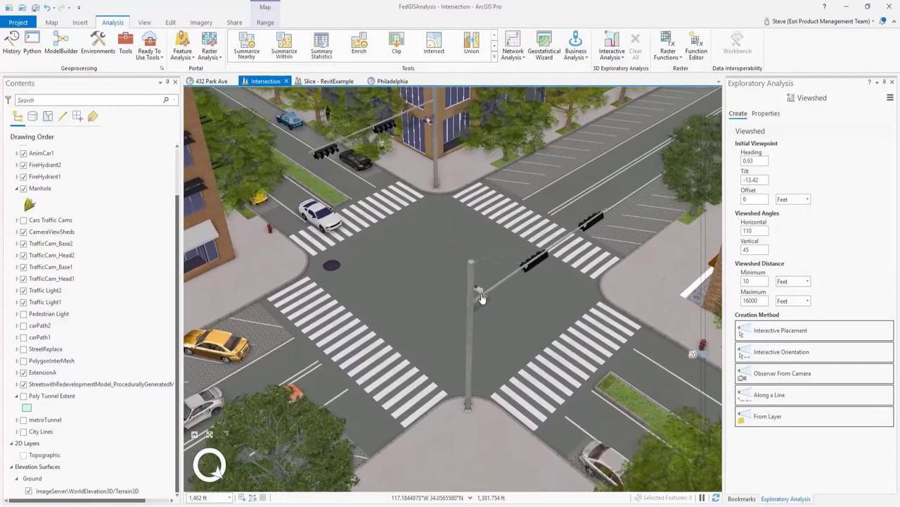
scroll(481, 294, up, 2)
middle_drag(479, 293, 492, 316)
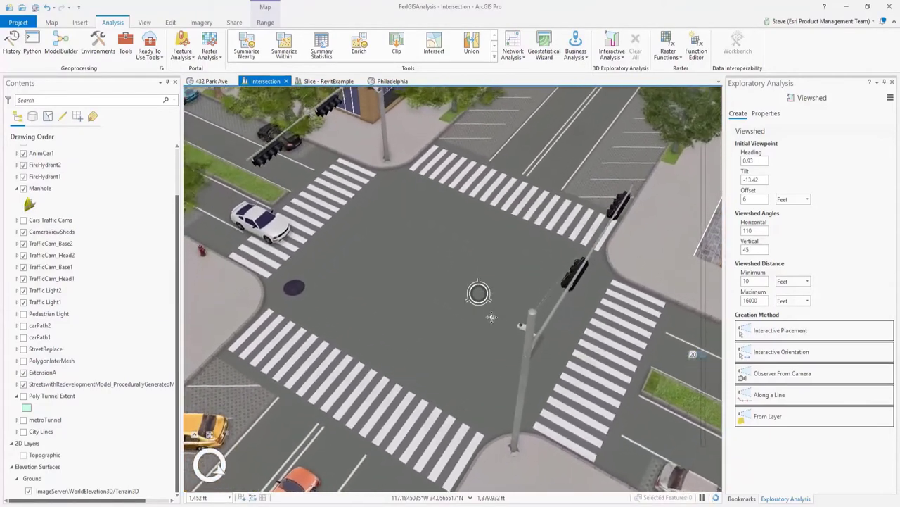
scroll(491, 317, down, 4)
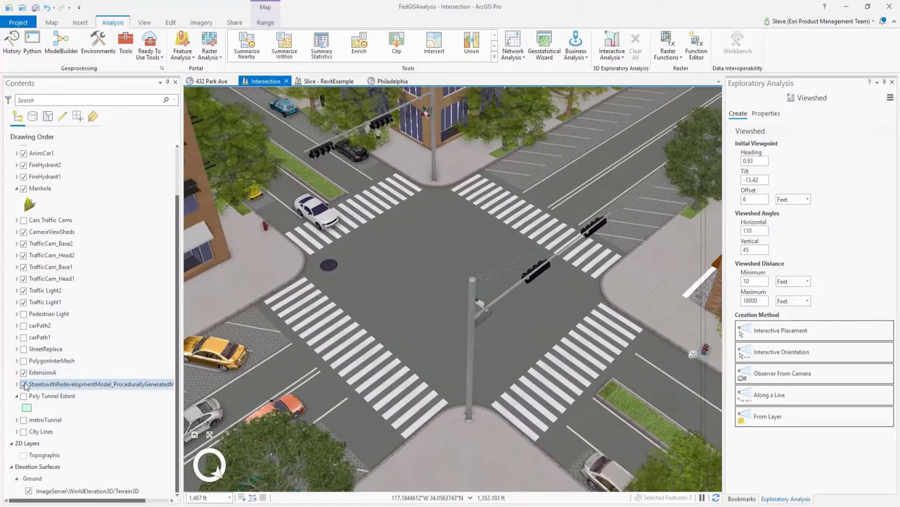
click(23, 384)
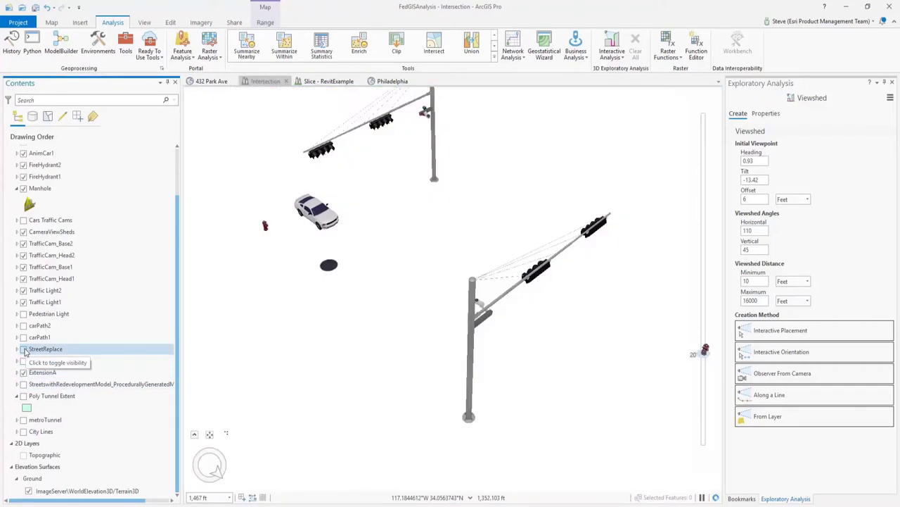
click(24, 349)
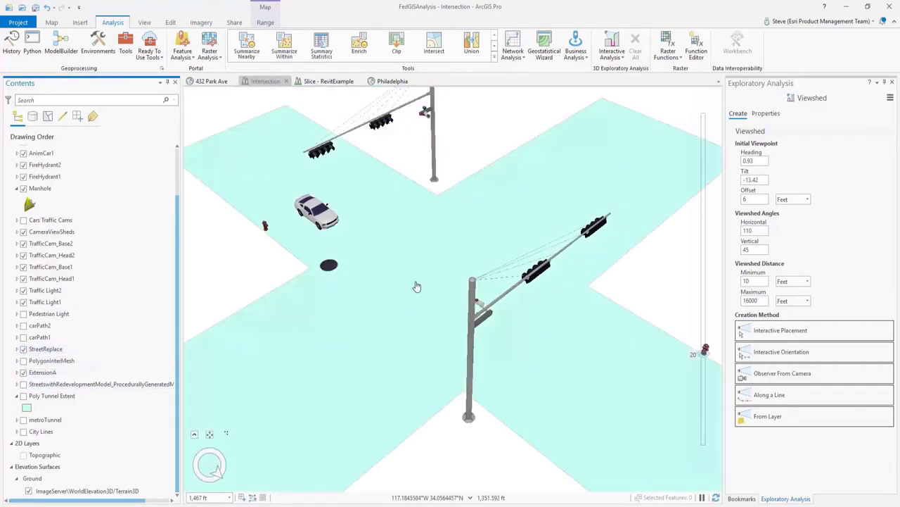
- Create viewsheds from the CameraViewSheds point layer, covering the traffic cameras at the intersection
scroll(417, 286, down, 2)
middle_drag(417, 287, 424, 276)
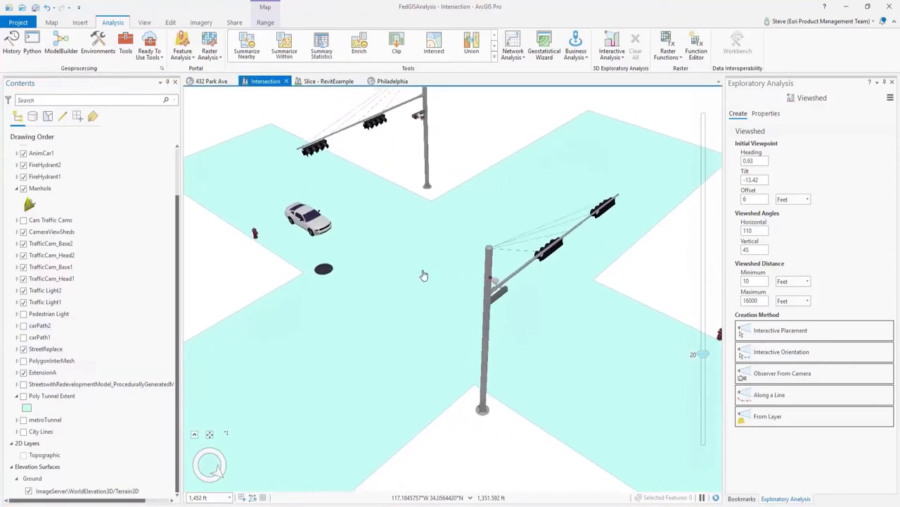
scroll(423, 276, down, 2)
scroll(423, 276, up, 1)
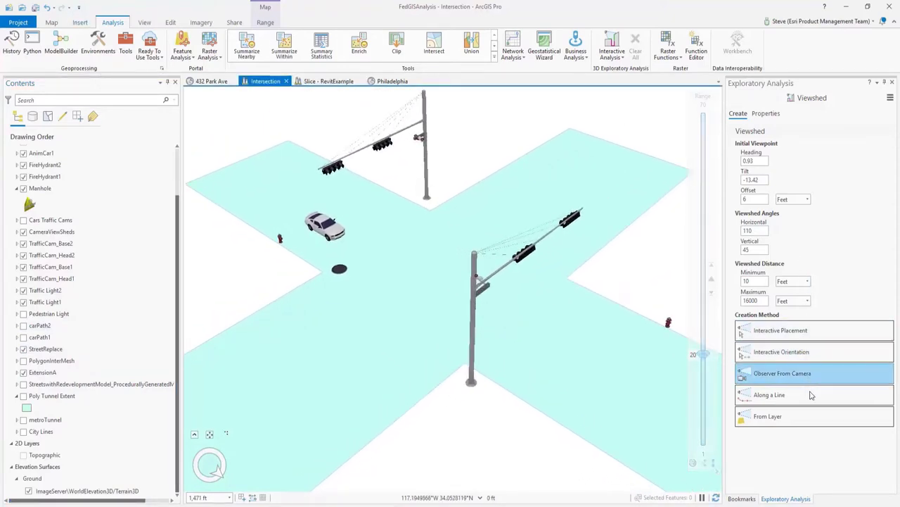
click(807, 416)
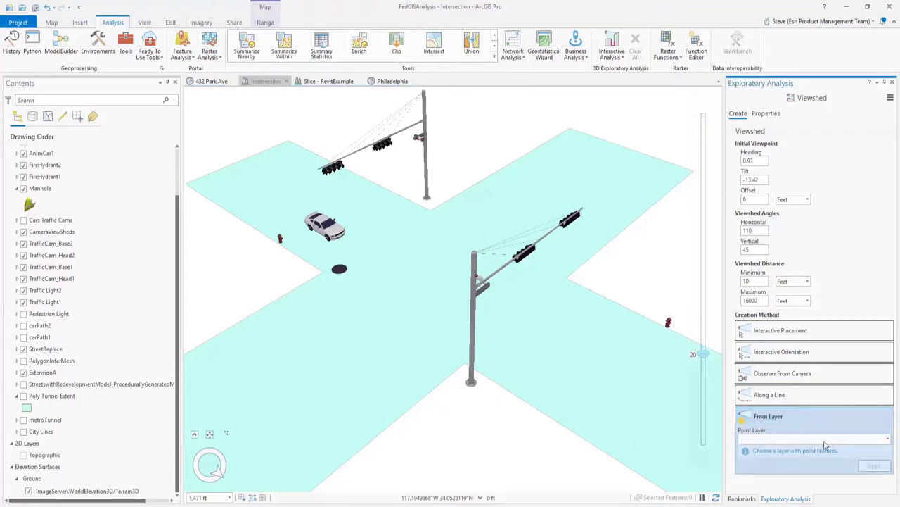
click(888, 440)
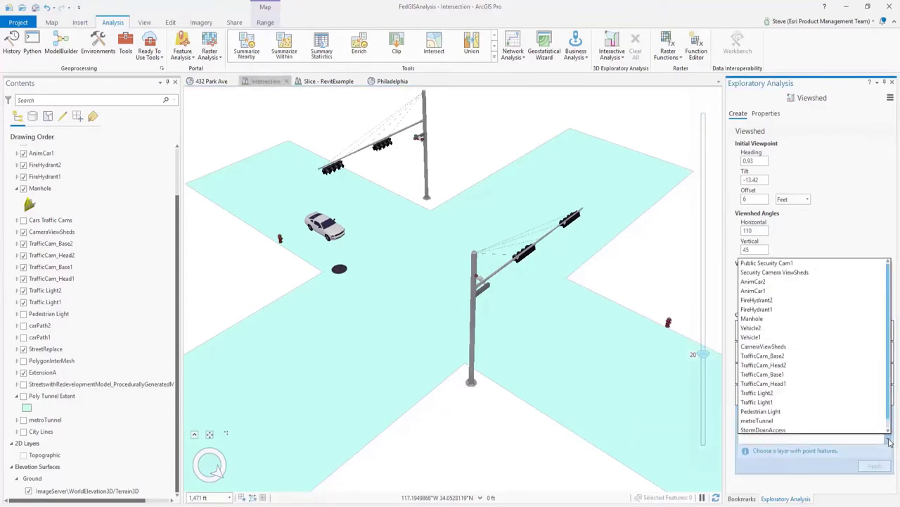
click(806, 342)
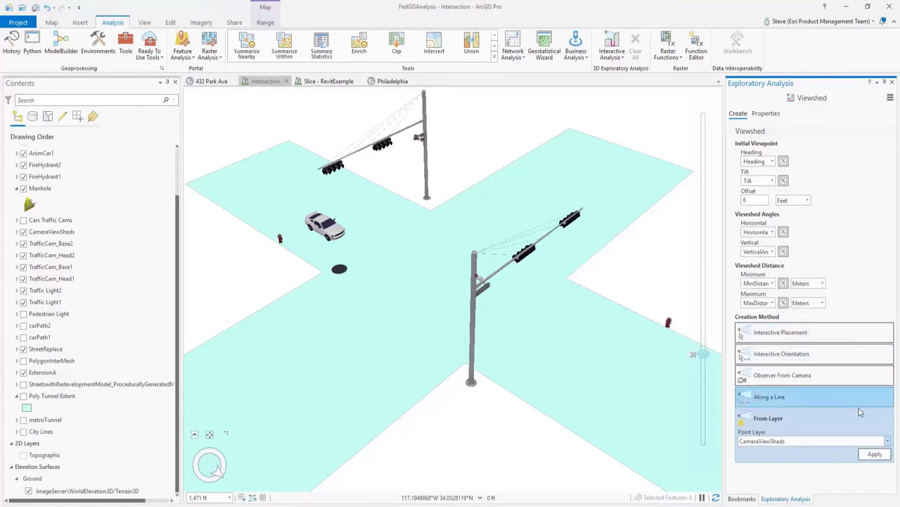
click(874, 455)
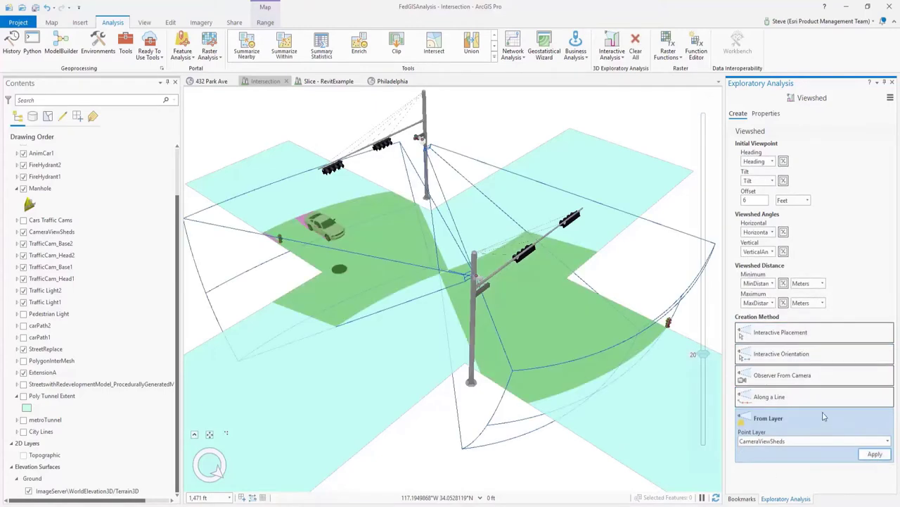
- Advance the range value to 36 so the car drives through the traffic camera viewsheds into the intersection
mouse_move(711, 281)
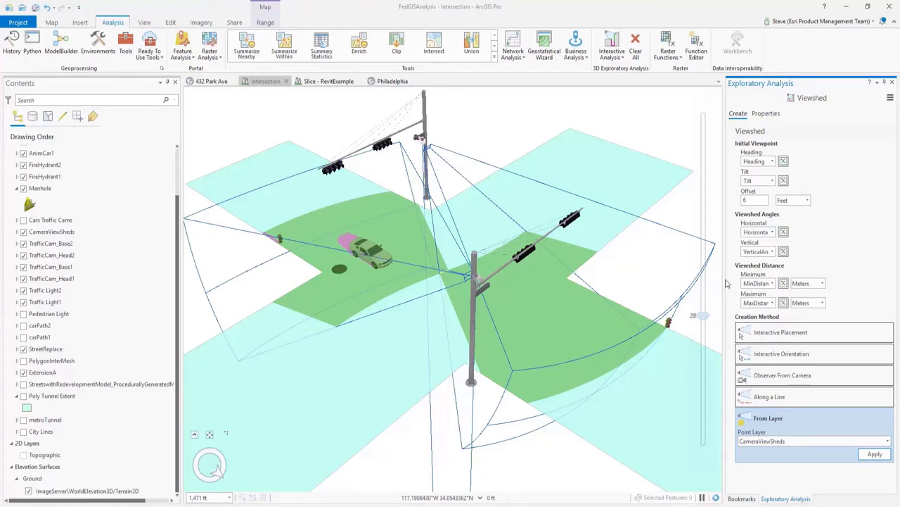
click(766, 114)
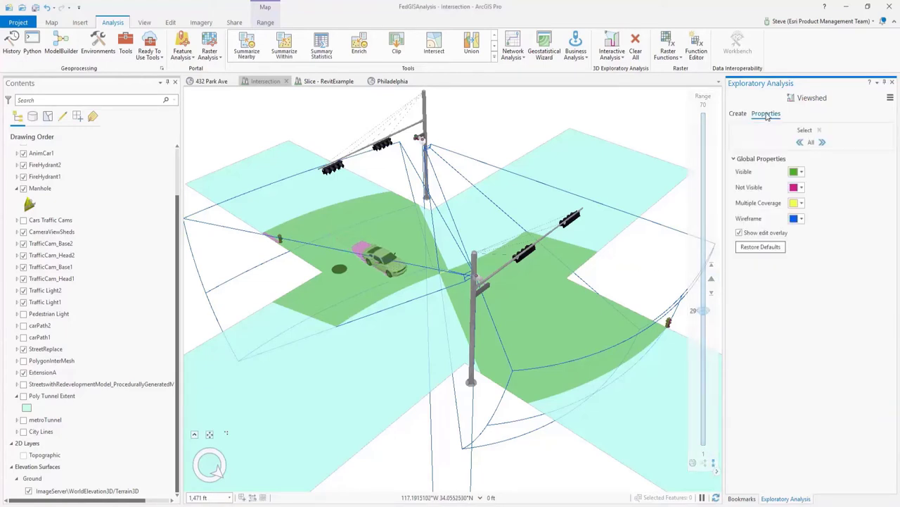
click(737, 114)
mouse_move(706, 312)
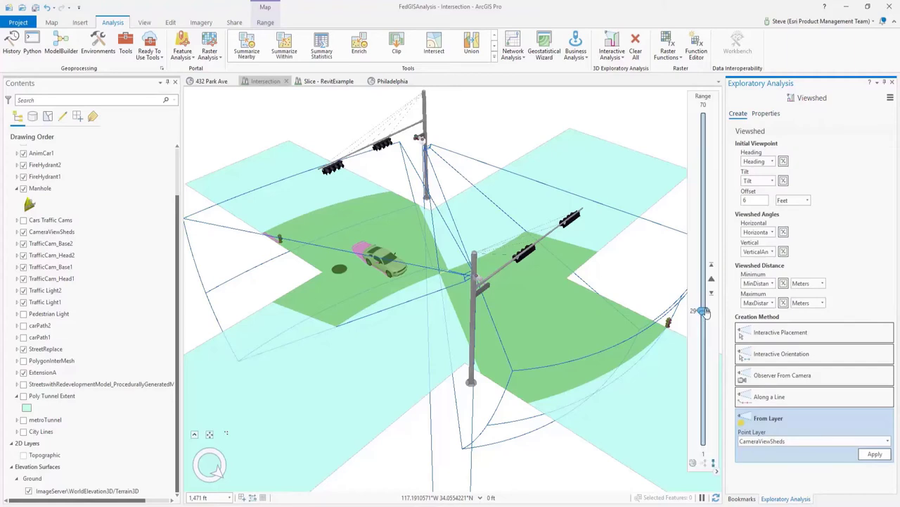
drag(704, 305, 705, 276)
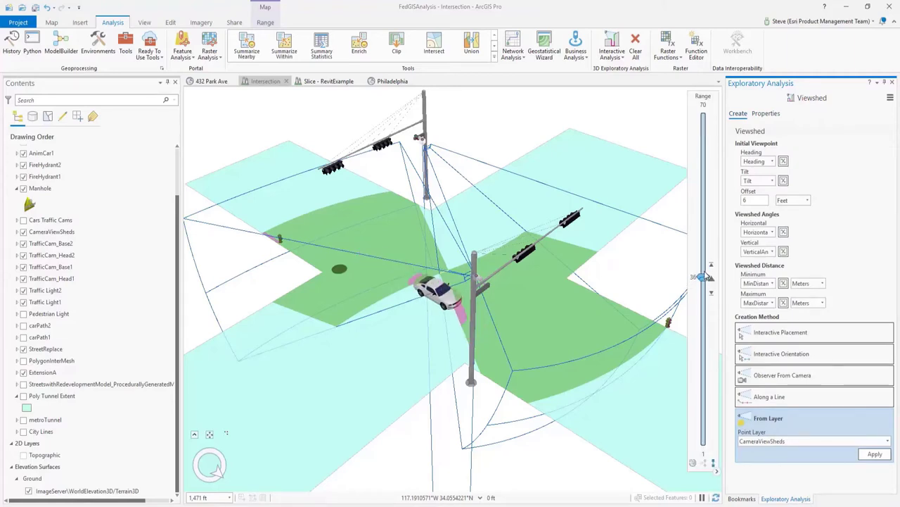
- Select all the camera viewsheds and set their maximum distance to 40 meters, horizontal angle to 65 and tilt to -28
click(759, 115)
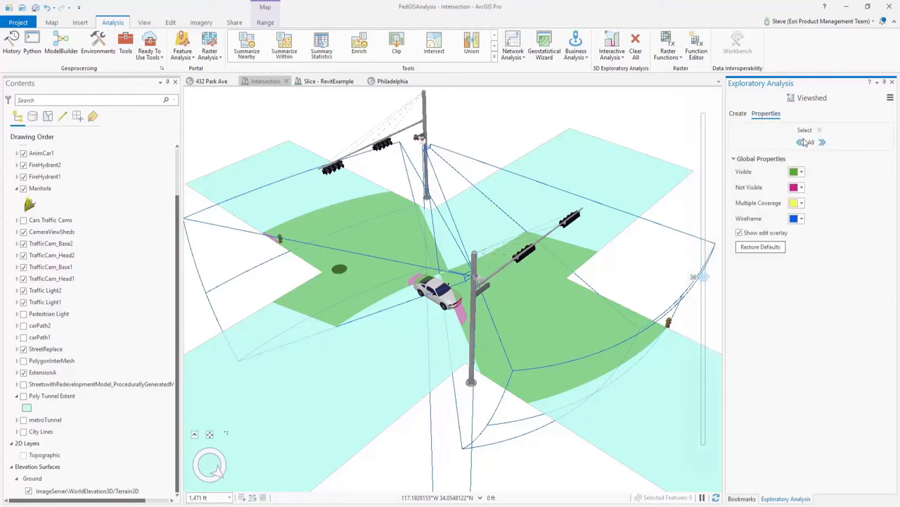
click(811, 143)
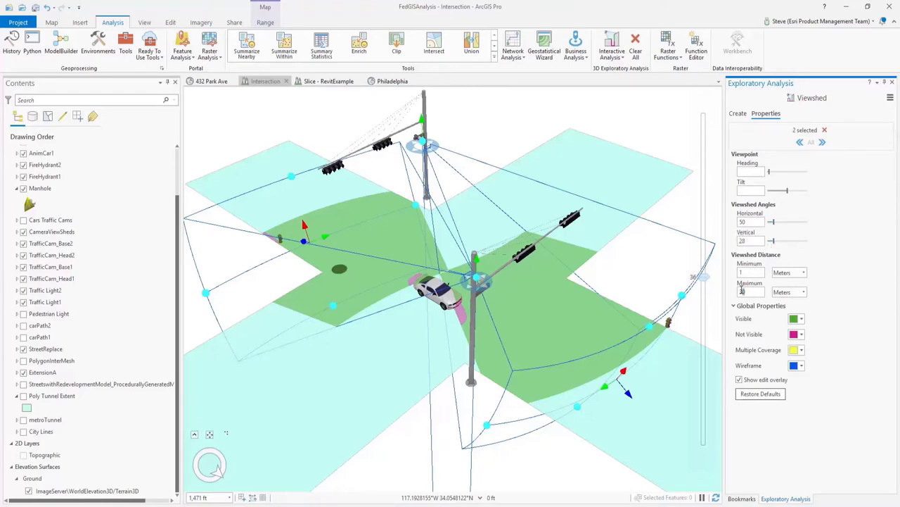
text(40)
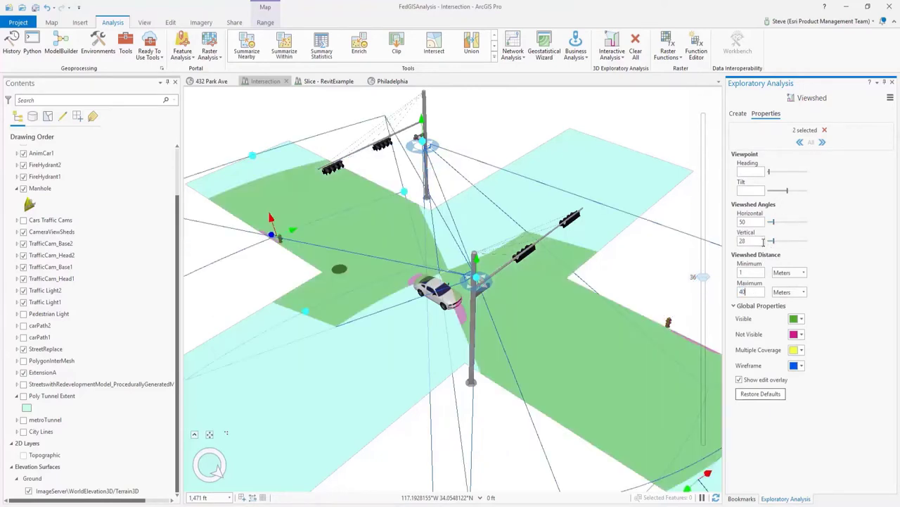
drag(772, 223, 776, 223)
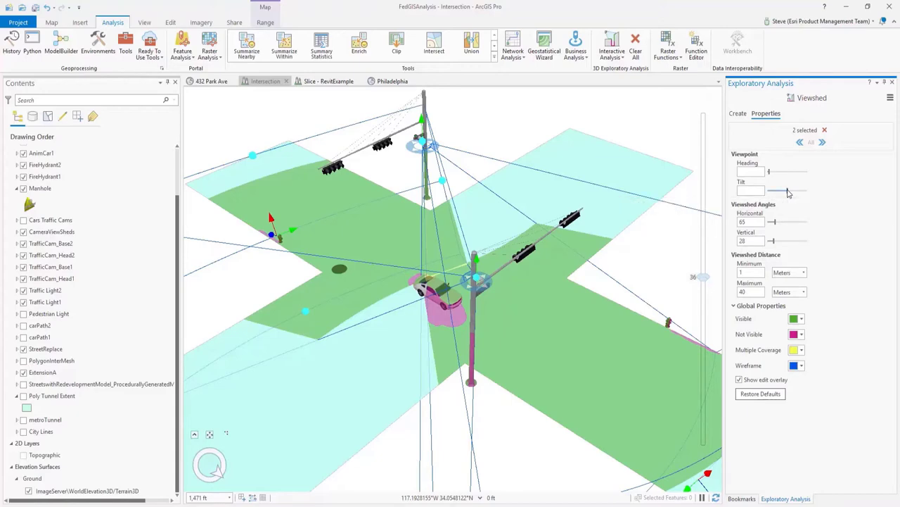
drag(789, 192, 783, 193)
- Run the car forward and back through the adjusted viewsheds to range value 34, and clear all exploratory analysis
mouse_move(710, 267)
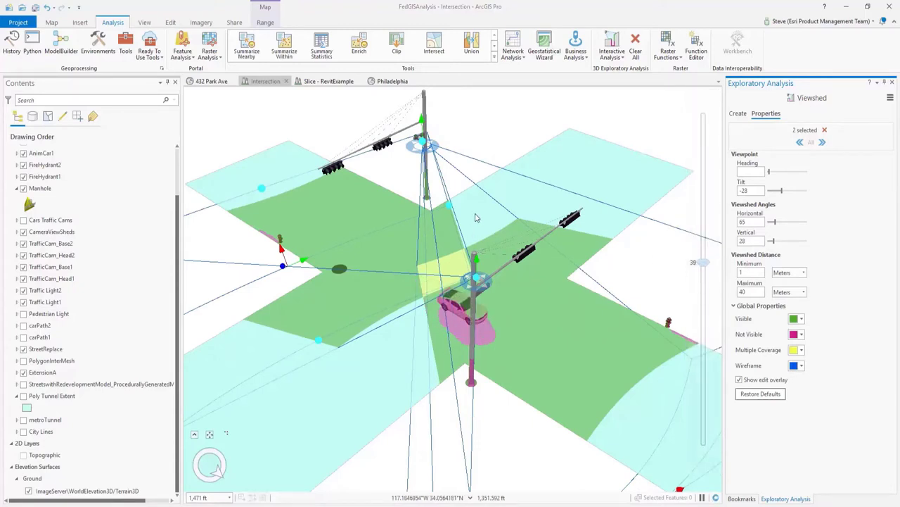
mouse_move(707, 247)
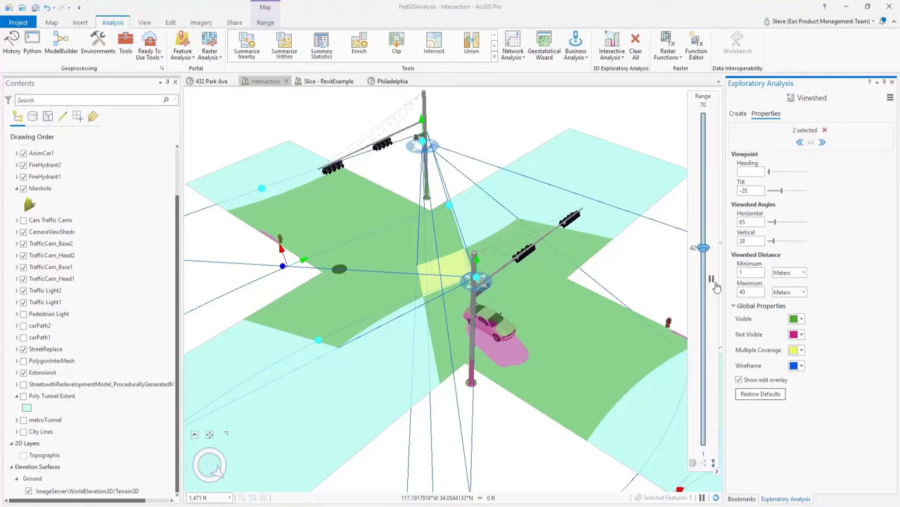
drag(708, 277, 709, 285)
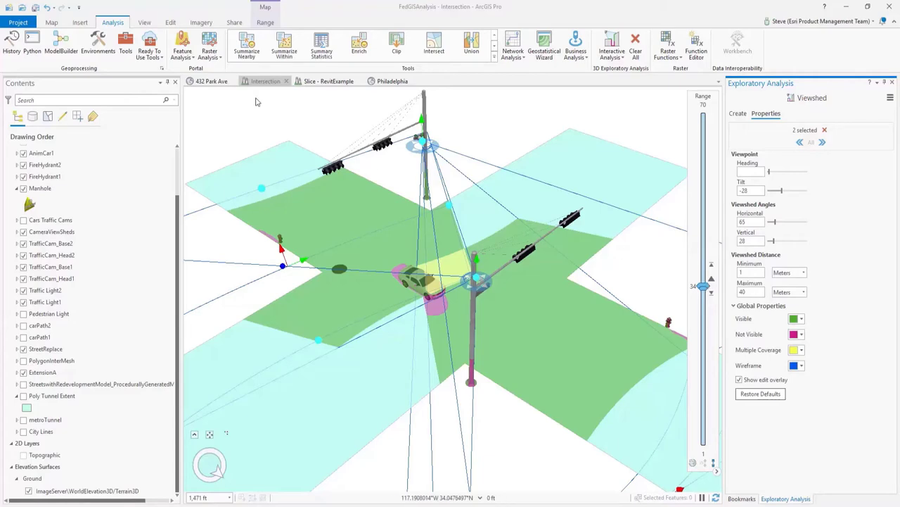
click(635, 46)
- In the Slice - RevitExample scene, create a Slice with a horizontal interactive plane spanning the building's roof
click(330, 82)
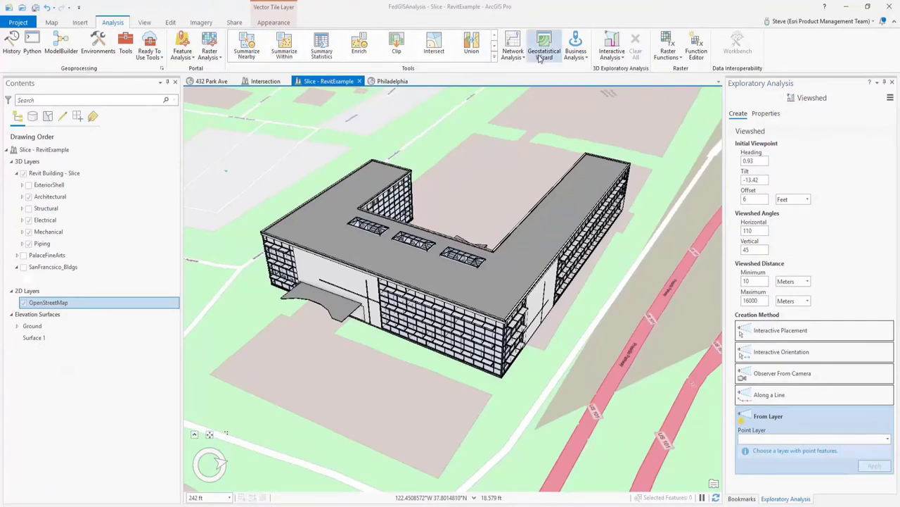
click(612, 52)
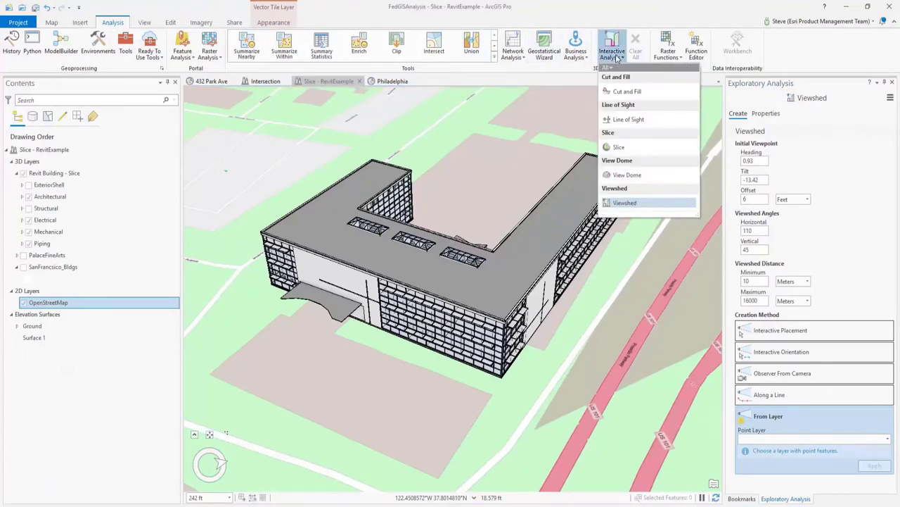
click(619, 148)
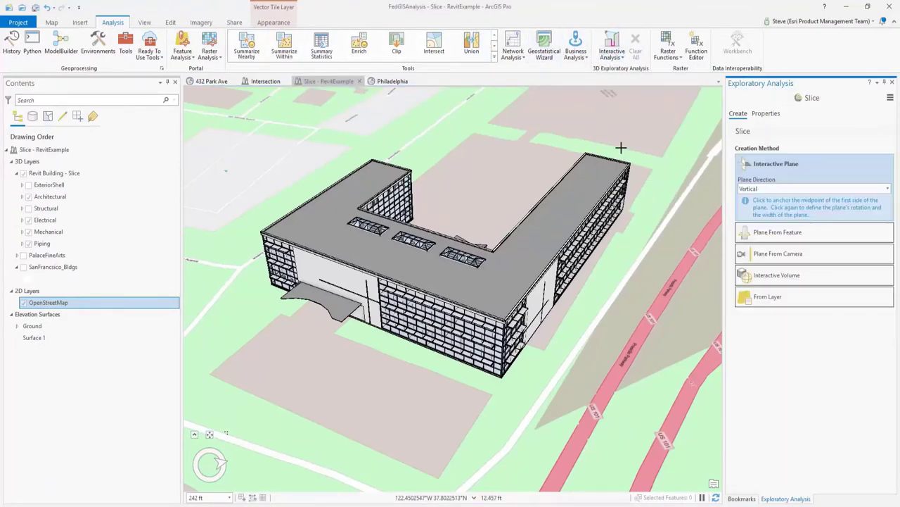
click(772, 189)
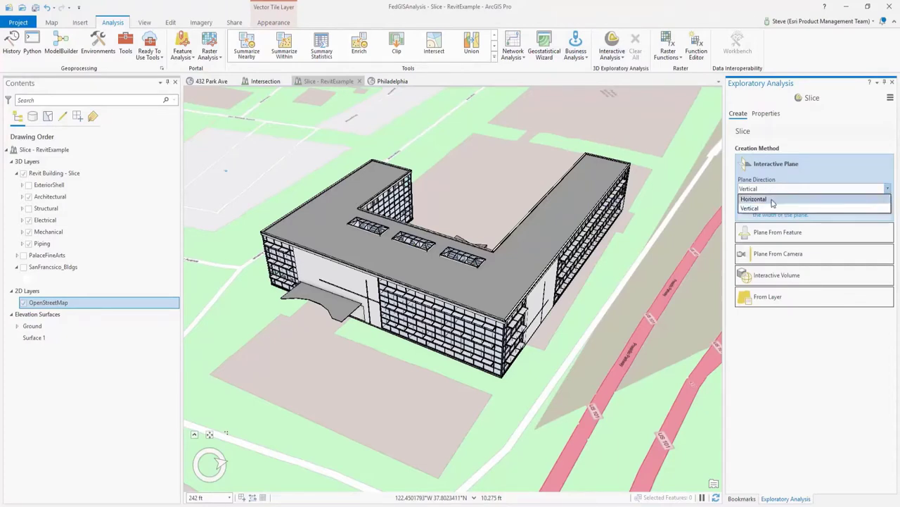
click(771, 200)
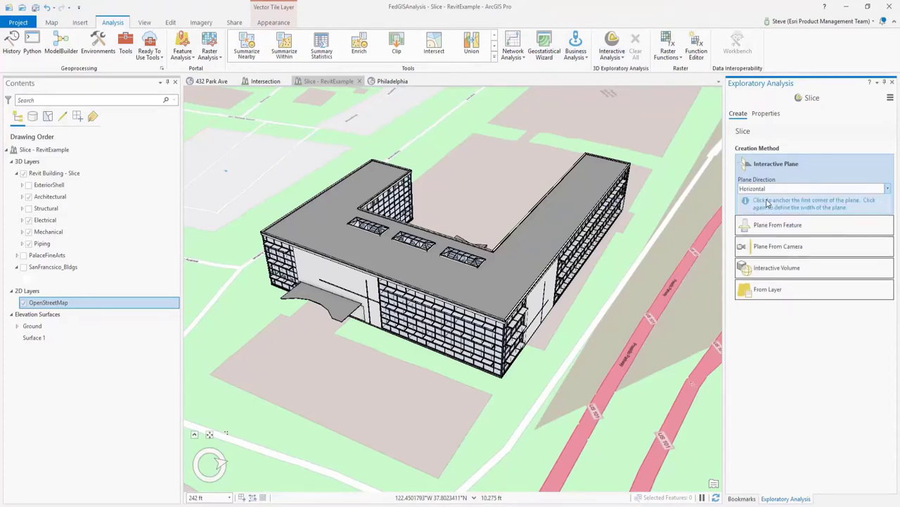
click(280, 227)
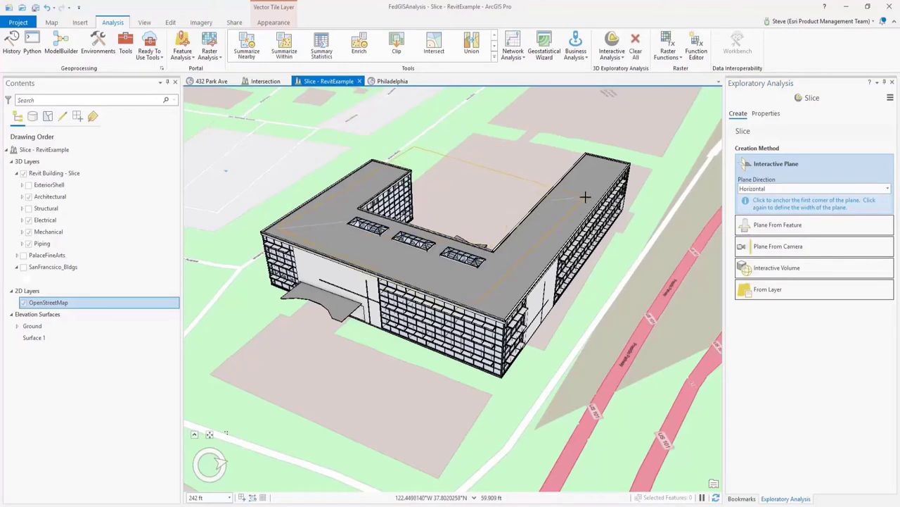
click(589, 186)
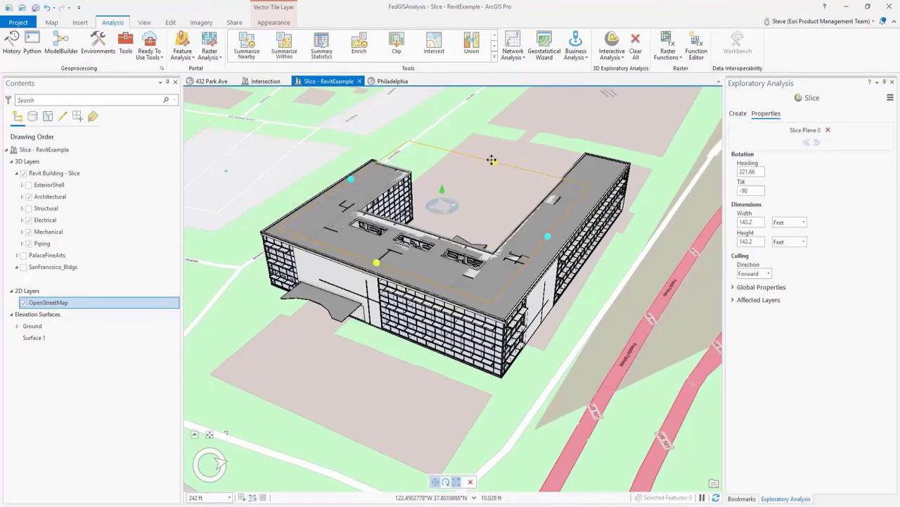
- Enlarge the slice plane to about 267 by 178 feet and move it vertically through the floors to about Z 15.8
drag(492, 161, 517, 127)
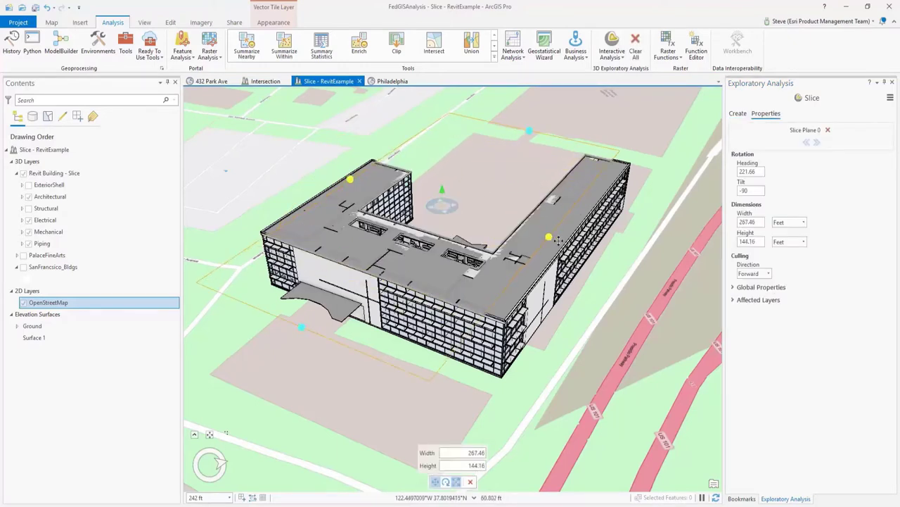
drag(558, 240, 578, 241)
drag(443, 190, 441, 225)
scroll(442, 317, up, 5)
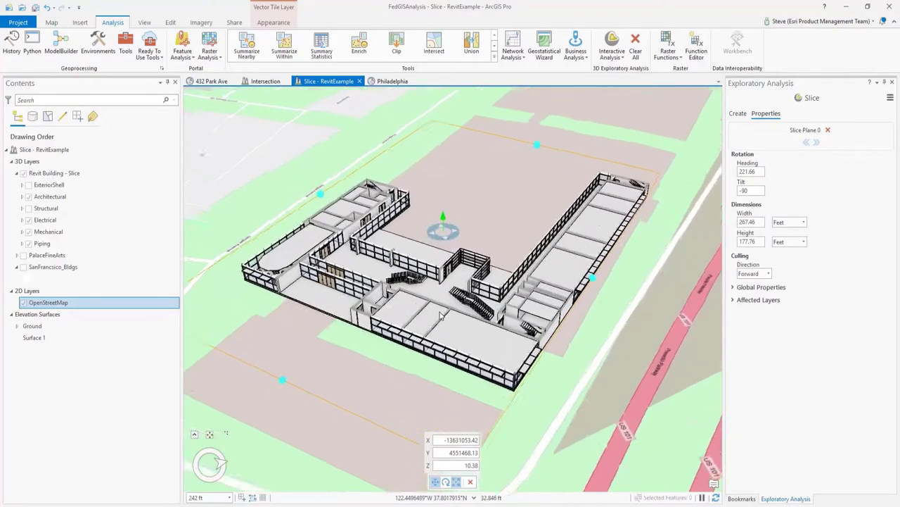
drag(446, 159, 446, 103)
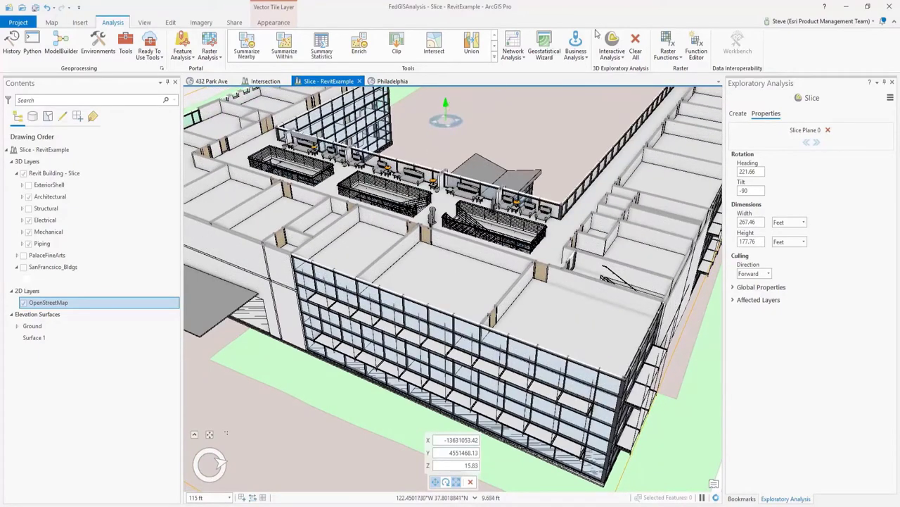
- Clear the slice plane and place a box slice volume of about 14.8 feet on the roof in front of the skylights
click(635, 43)
click(51, 22)
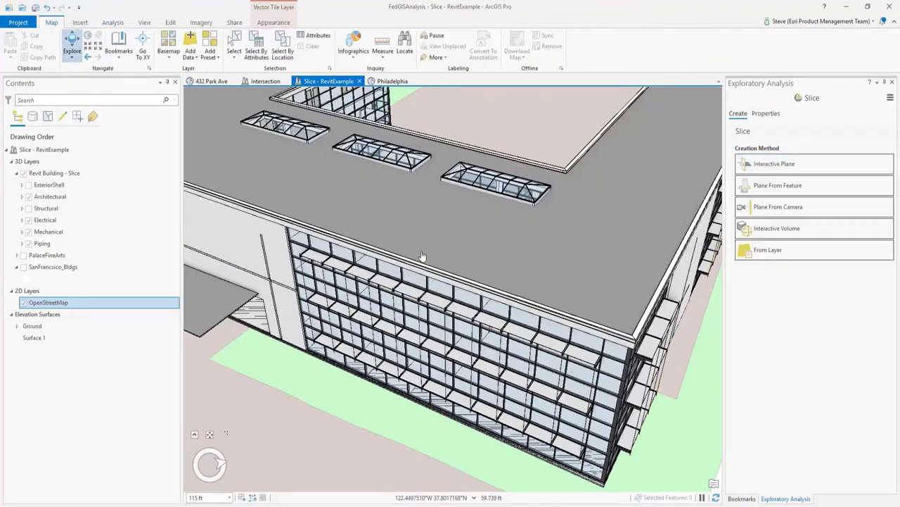
scroll(394, 214, up, 5)
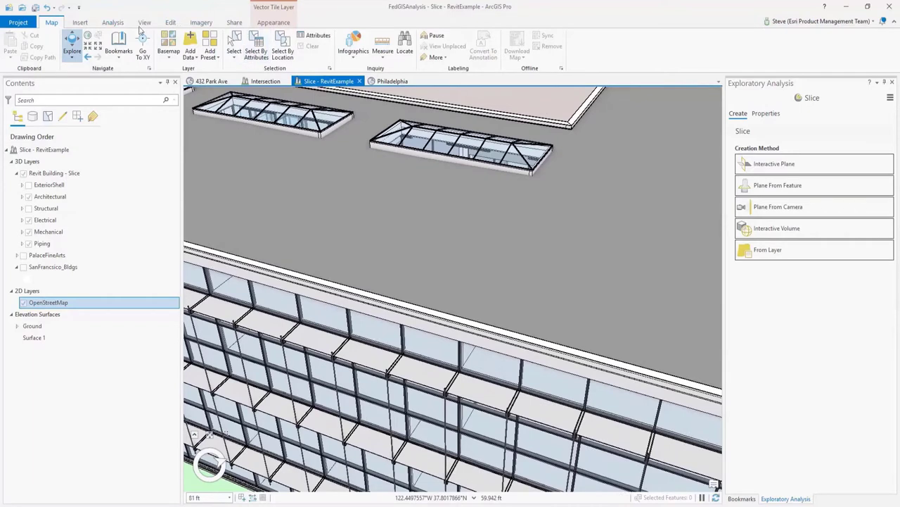
click(114, 23)
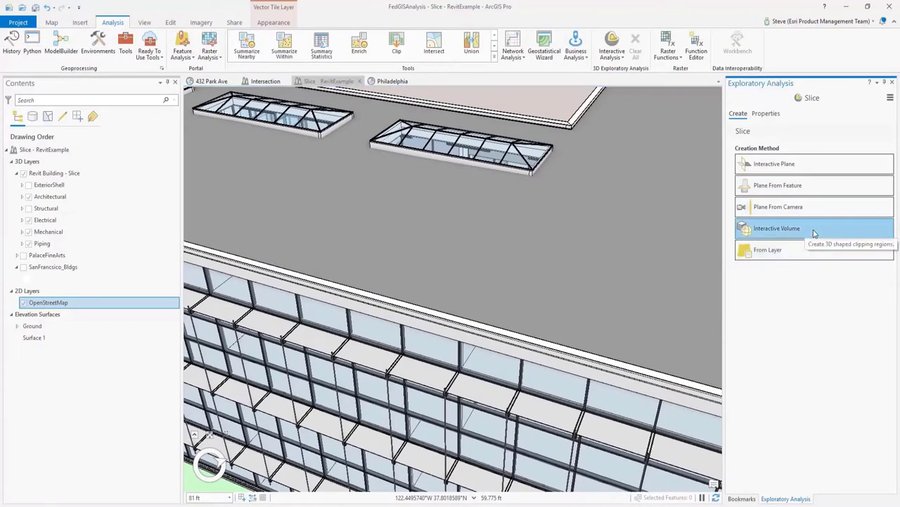
click(787, 228)
click(495, 212)
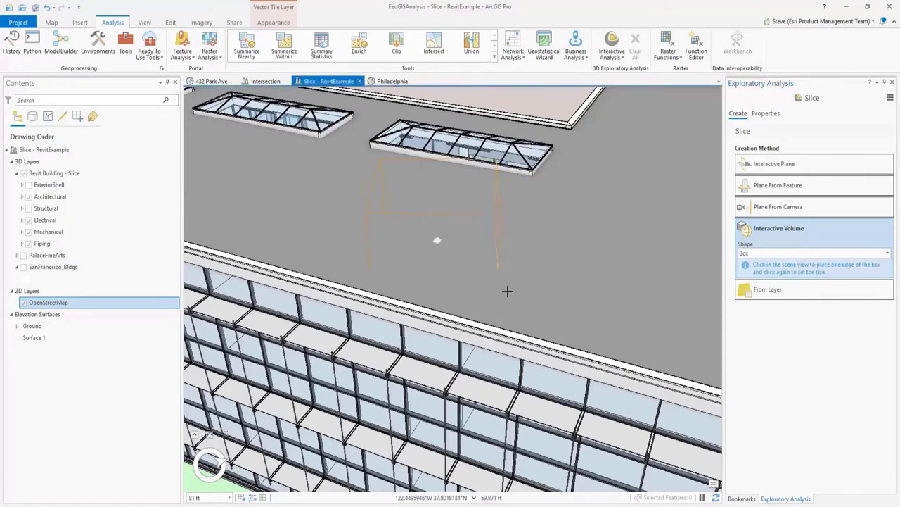
click(438, 276)
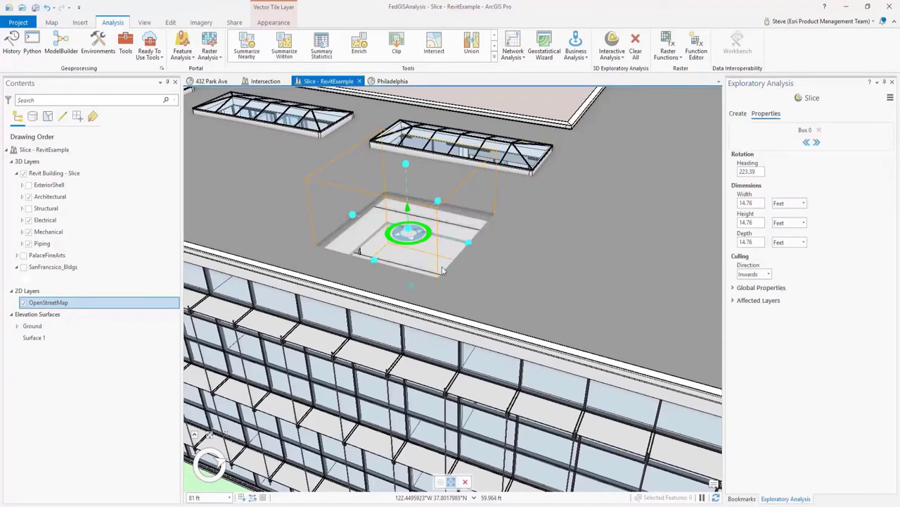
- Move the slice box to the building's facade, widen it to about 60.6 feet and shift it along the facade
drag(412, 237, 435, 292)
drag(494, 307, 503, 308)
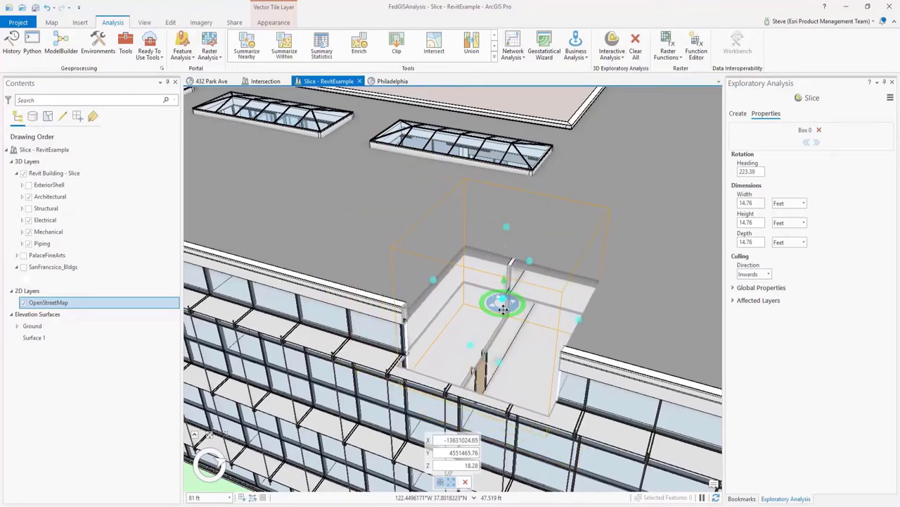
drag(529, 261, 589, 174)
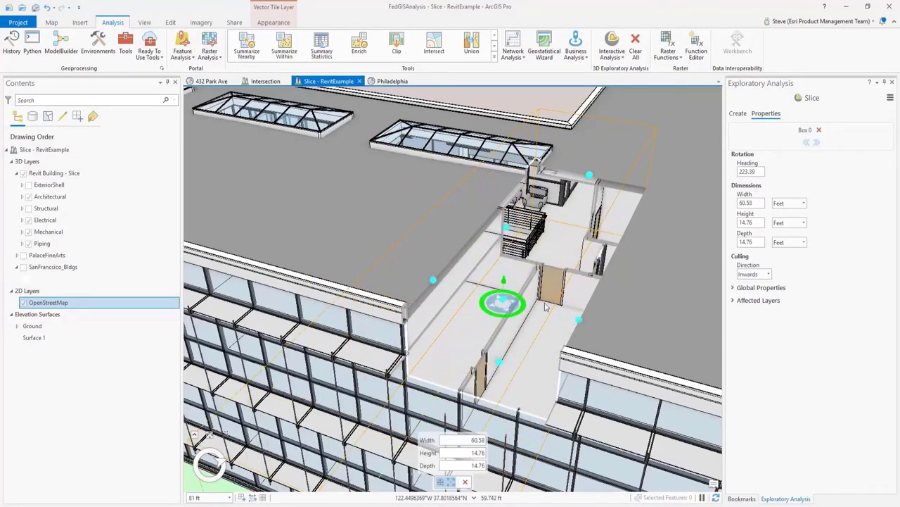
drag(512, 304, 416, 317)
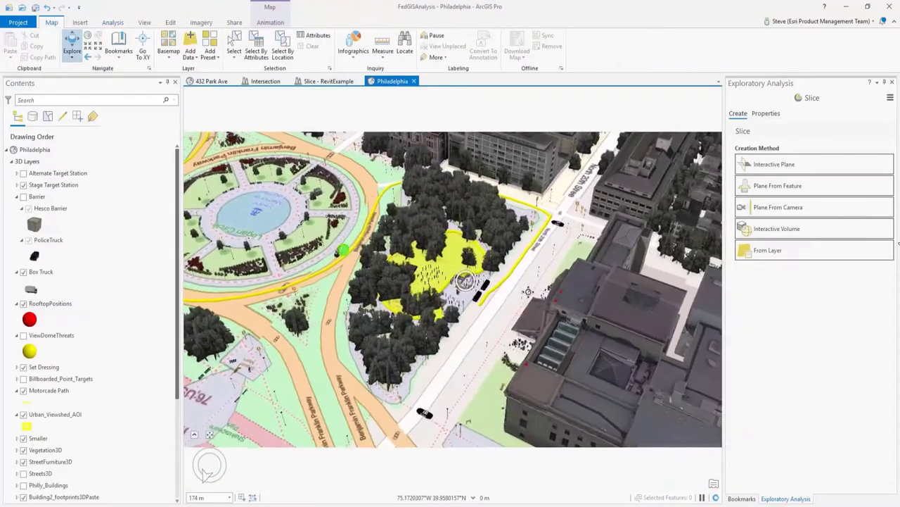
- Focus on the stage and crowd in the Philadelphia park and show the scene's animation timeline
middle_drag(528, 291, 444, 301)
scroll(469, 299, down, 3)
drag(483, 281, 469, 318)
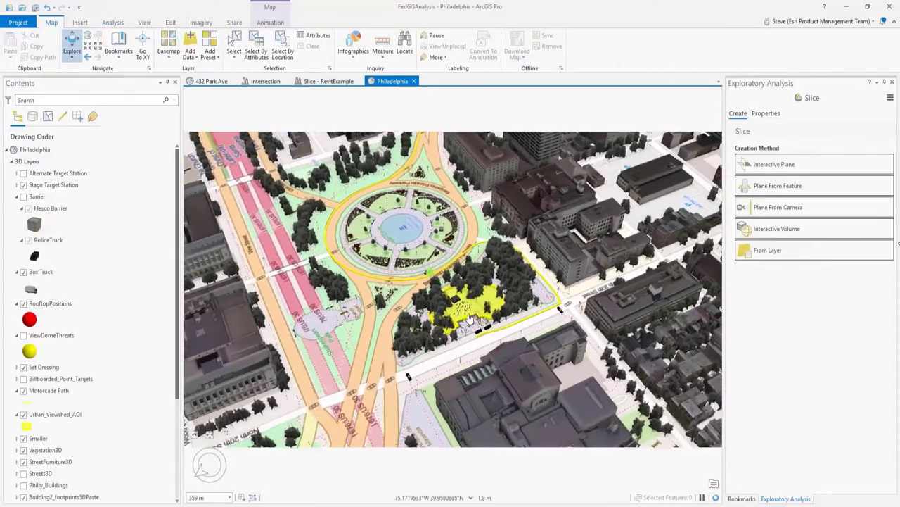
scroll(470, 318, up, 6)
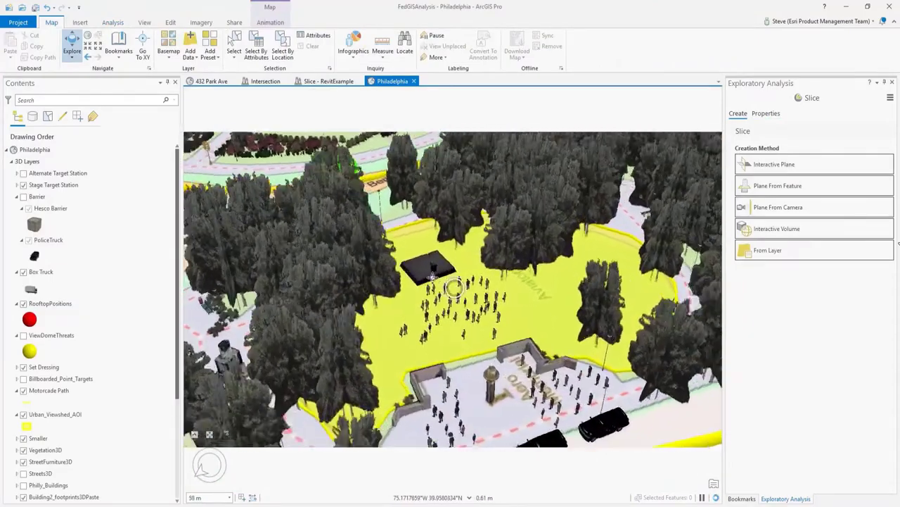
middle_drag(432, 276, 398, 266)
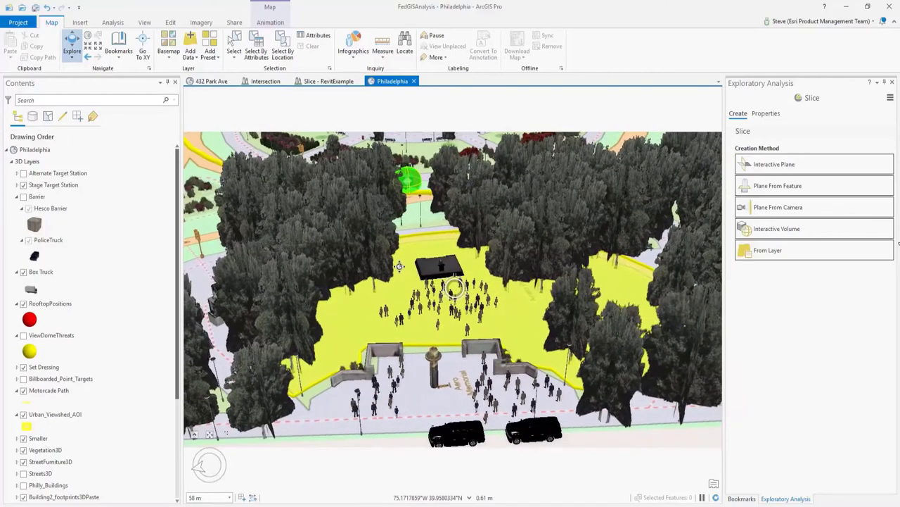
click(268, 21)
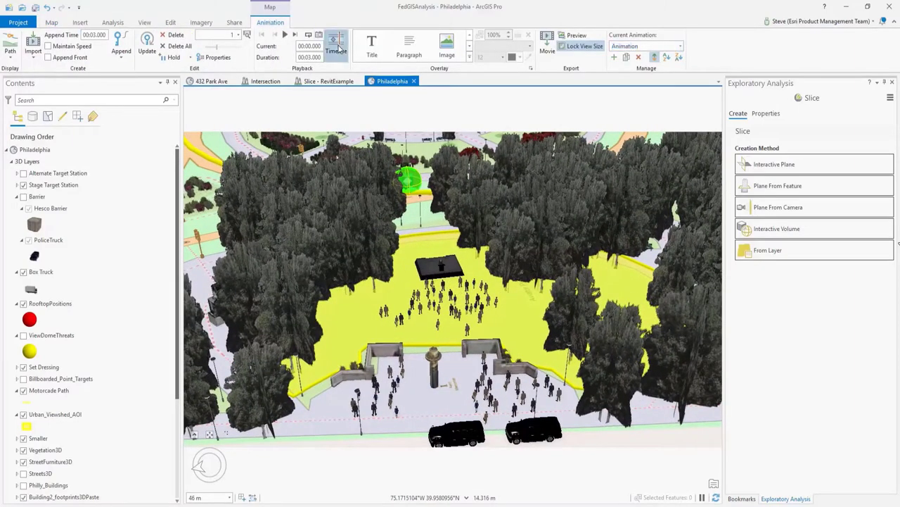
click(335, 43)
middle_drag(426, 198, 425, 191)
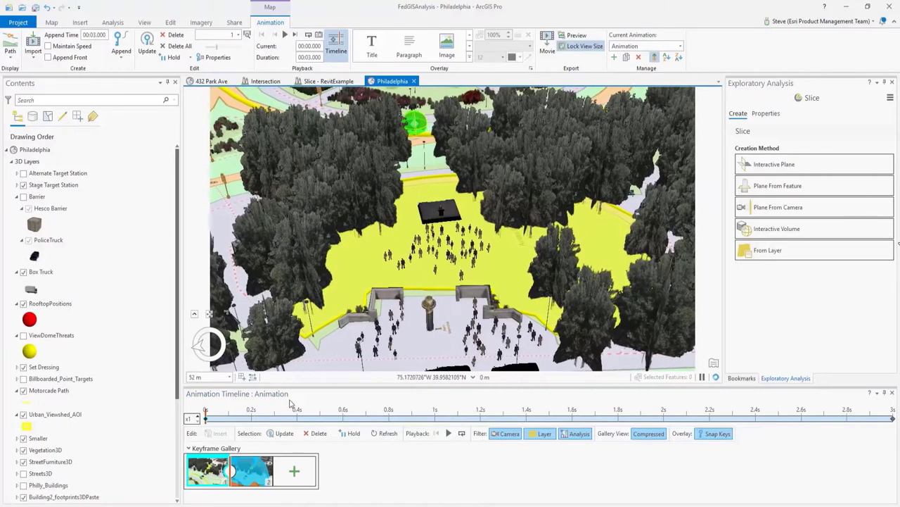
- Scrub the animation to about 2.15 seconds and inspect the visibility analysis around the stage and crowd
drag(205, 413, 698, 436)
scroll(446, 239, up, 3)
drag(446, 240, 450, 295)
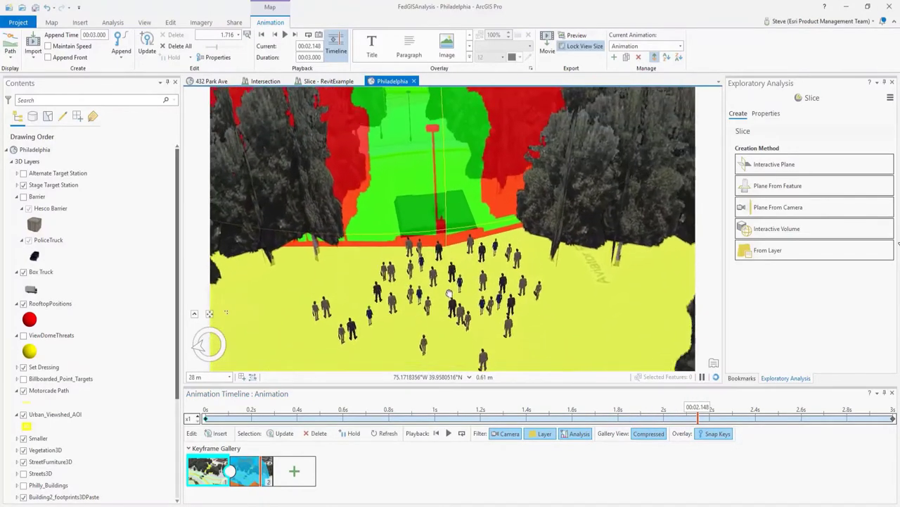
- Scrub the animation back to about 1.56 seconds and inspect the visibility analysis around the stage and crowd
scroll(450, 299, up, 1)
scroll(458, 297, up, 3)
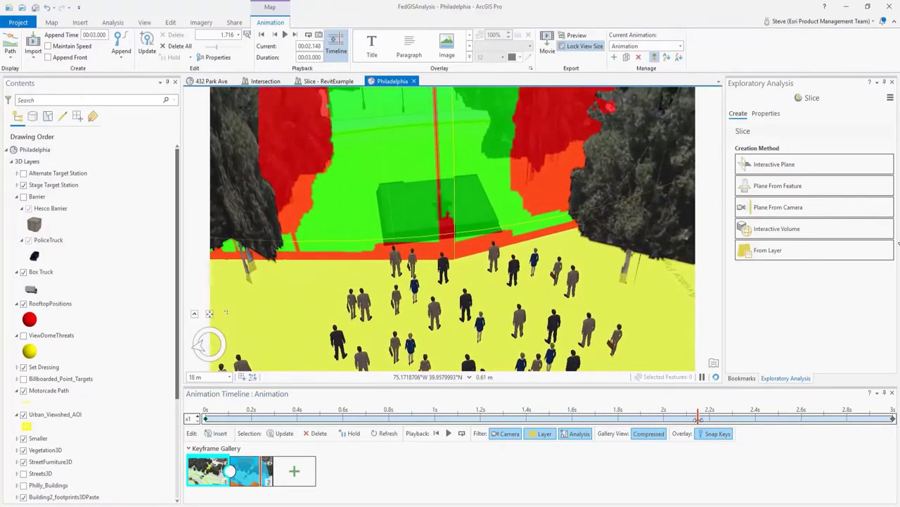
drag(698, 419, 561, 420)
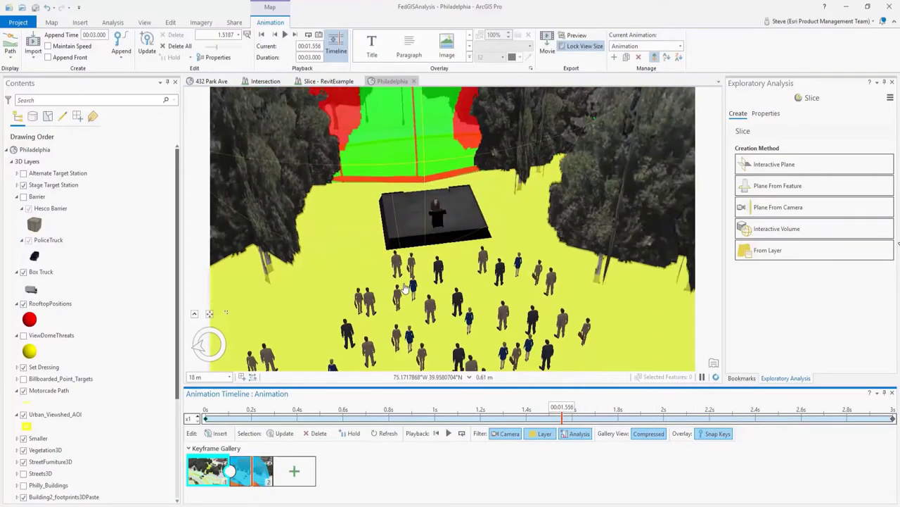
scroll(405, 288, down, 3)
middle_drag(368, 246, 418, 271)
- Return the animation to its first keyframe and look closely at the box truck on Benjamin Franklin Parkway
click(220, 433)
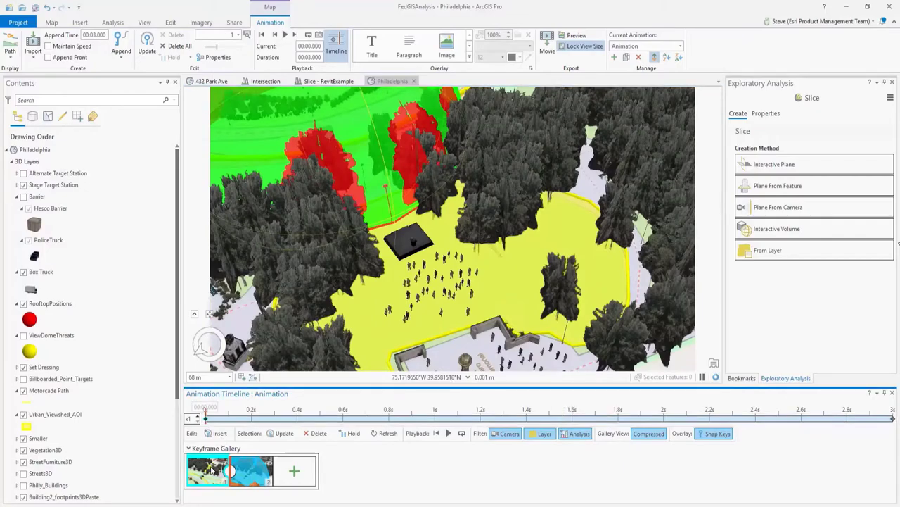
middle_drag(482, 265, 323, 212)
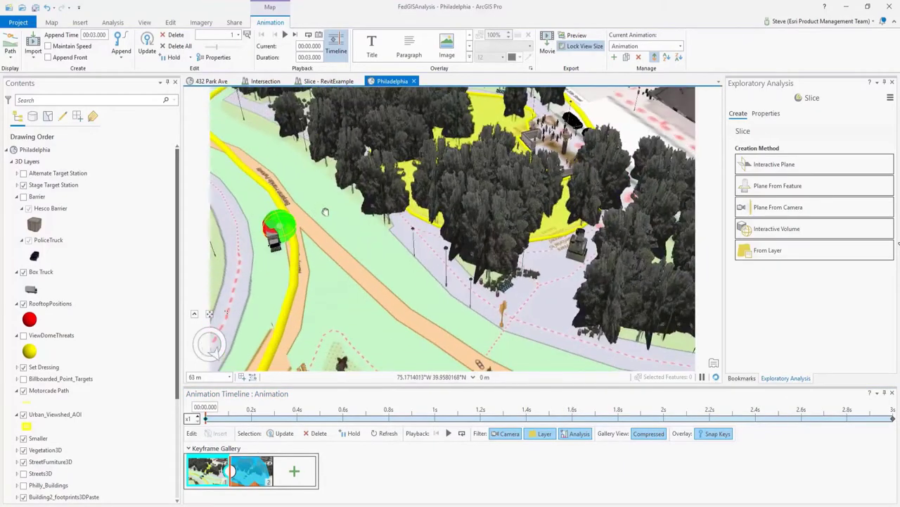
drag(323, 212, 404, 237)
scroll(404, 235, up, 2)
middle_drag(403, 235, 422, 224)
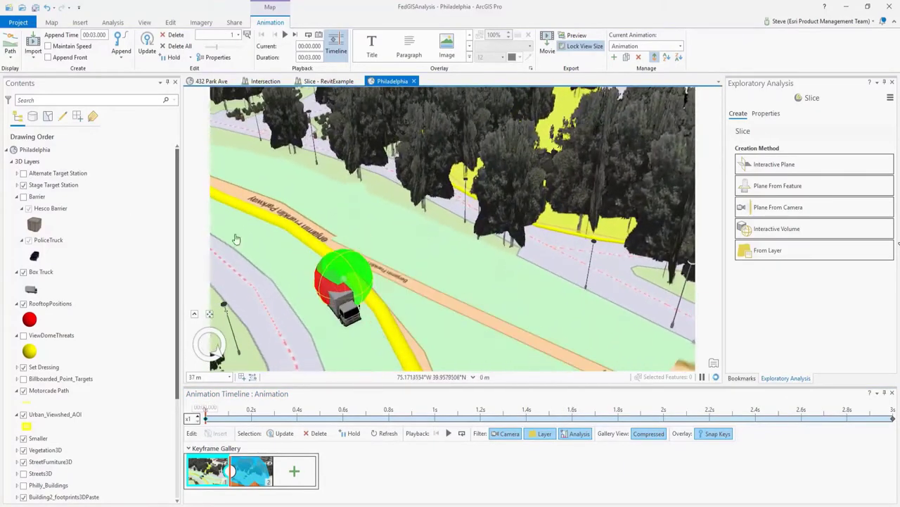
- Show the Barrier layer and examine the Hesco barriers beside the parkway up close
click(24, 197)
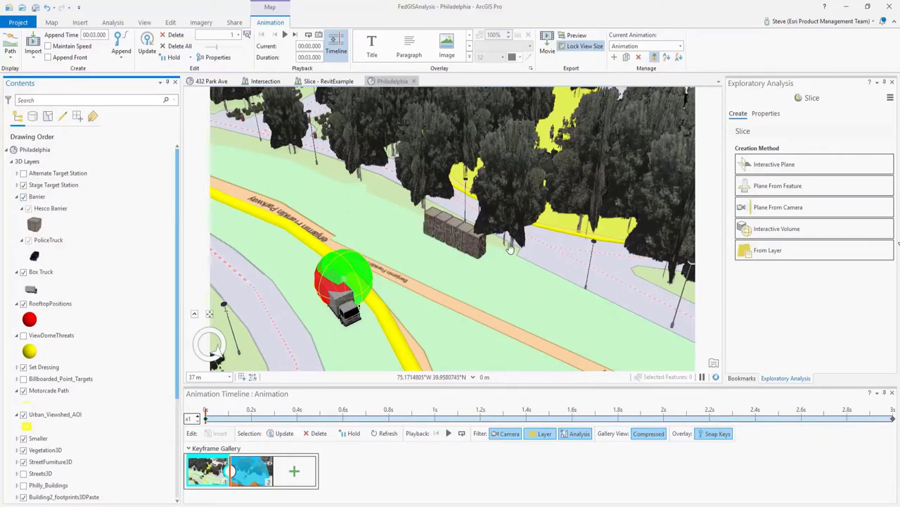
middle_drag(499, 270, 492, 249)
right_drag(445, 240, 437, 275)
middle_drag(437, 275, 448, 269)
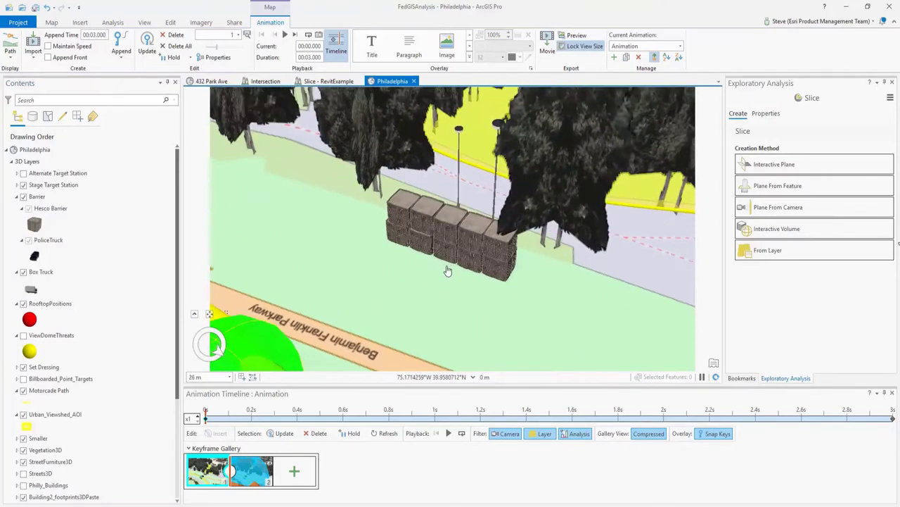
- Overlook the stage, crowd and barrier from behind the memorial and scrub the animation forward to about 2.09 seconds
scroll(448, 270, down, 3)
middle_drag(502, 260, 454, 265)
drag(458, 271, 302, 369)
middle_drag(538, 244, 436, 189)
scroll(436, 188, up, 2)
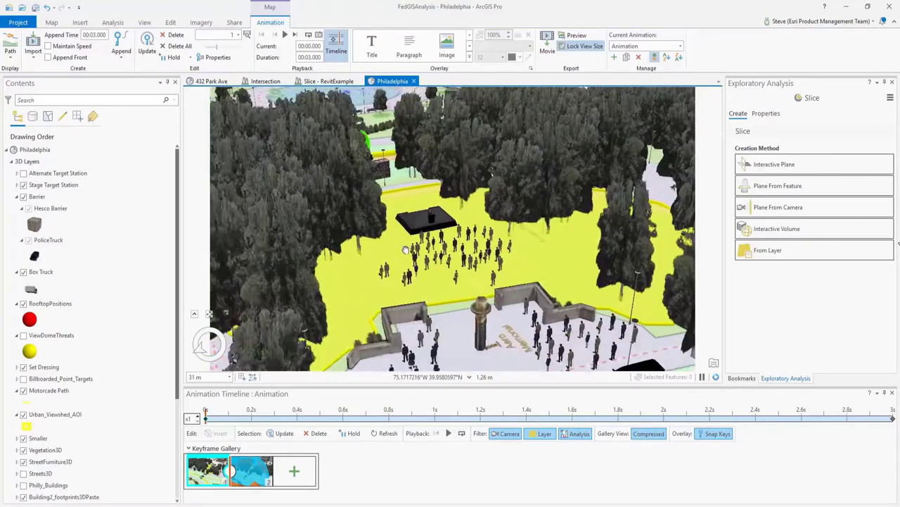
drag(436, 189, 418, 247)
middle_drag(438, 253, 404, 238)
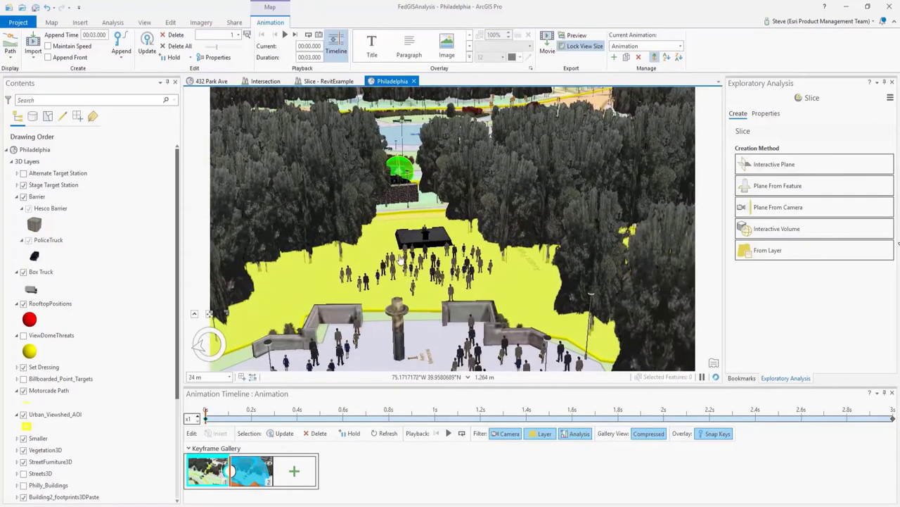
drag(205, 412, 302, 415)
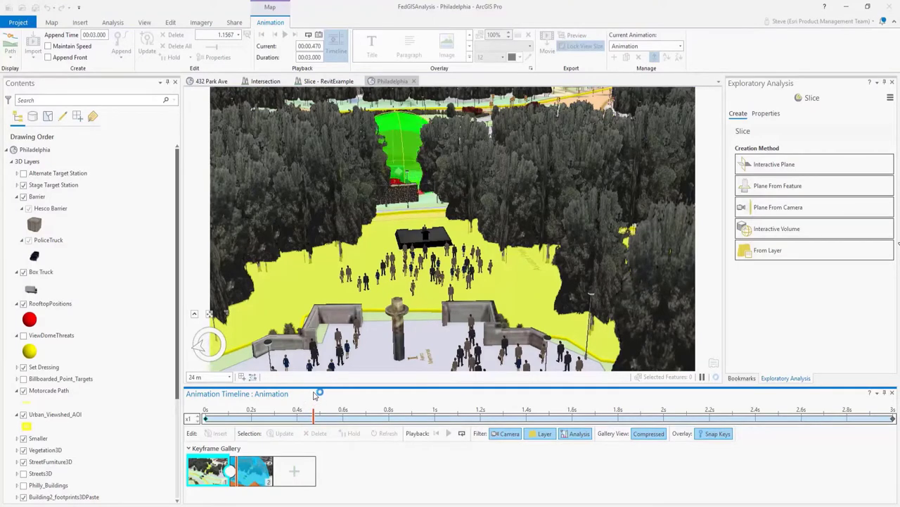
drag(313, 414, 685, 420)
- Examine the barrier's effect on visibility at the stage up close and scrub the animation slightly backward
scroll(418, 286, up, 6)
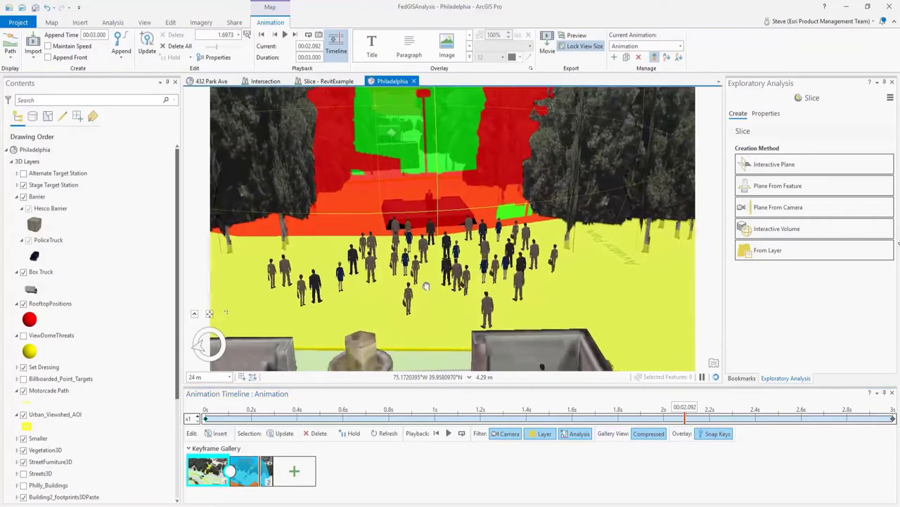
middle_drag(429, 307, 434, 311)
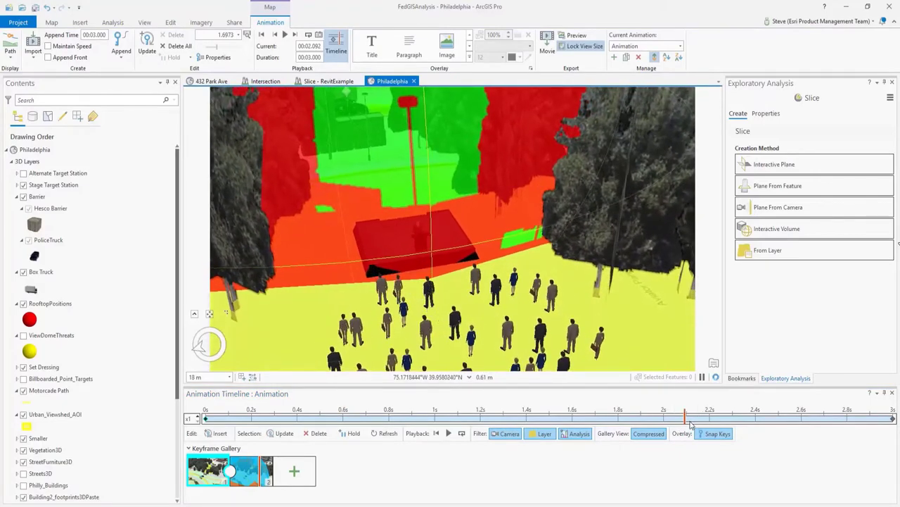
drag(684, 418, 637, 418)
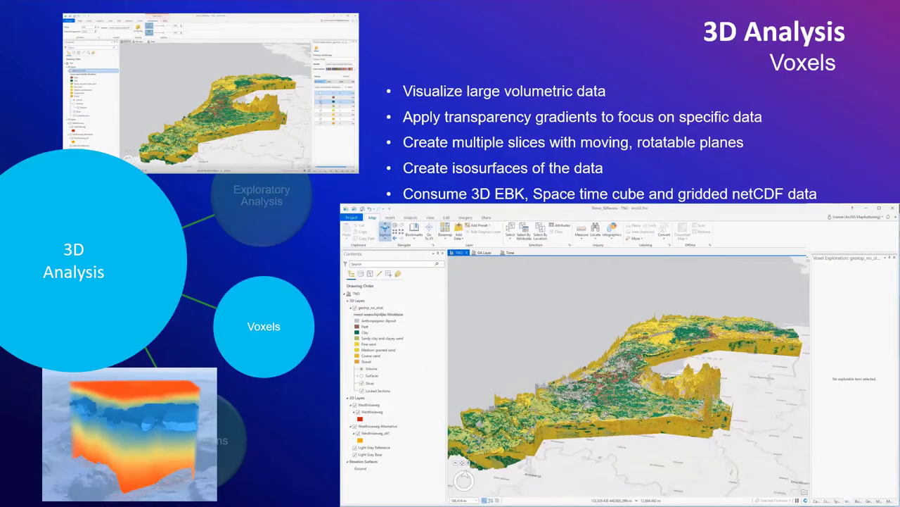